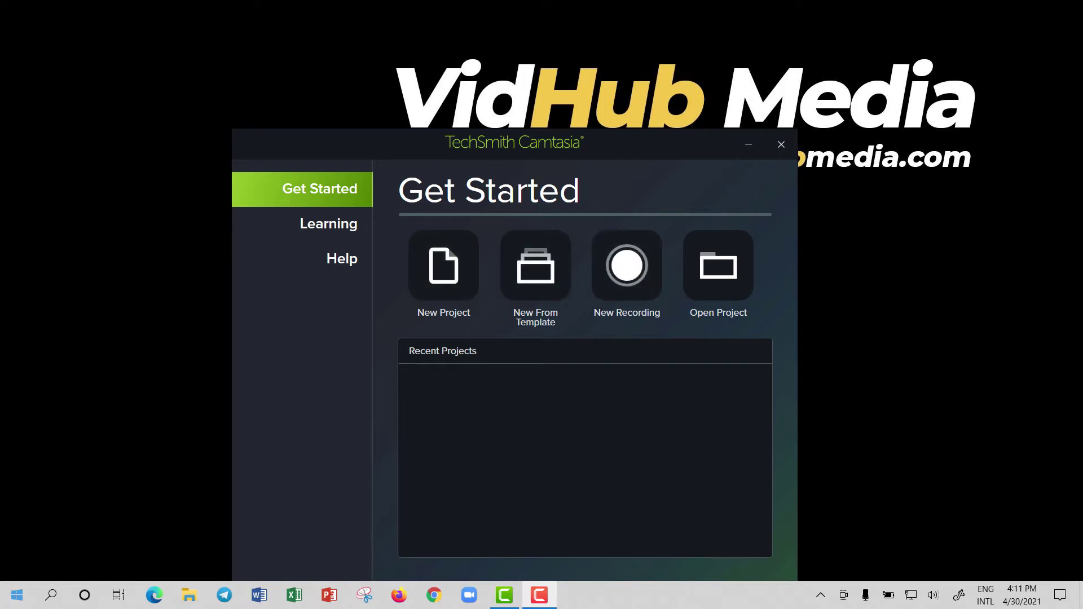
Start a new recording and move the Capture toolbar to the screen centre.
{"action": "left_click", "coordinate": [17, 596]}
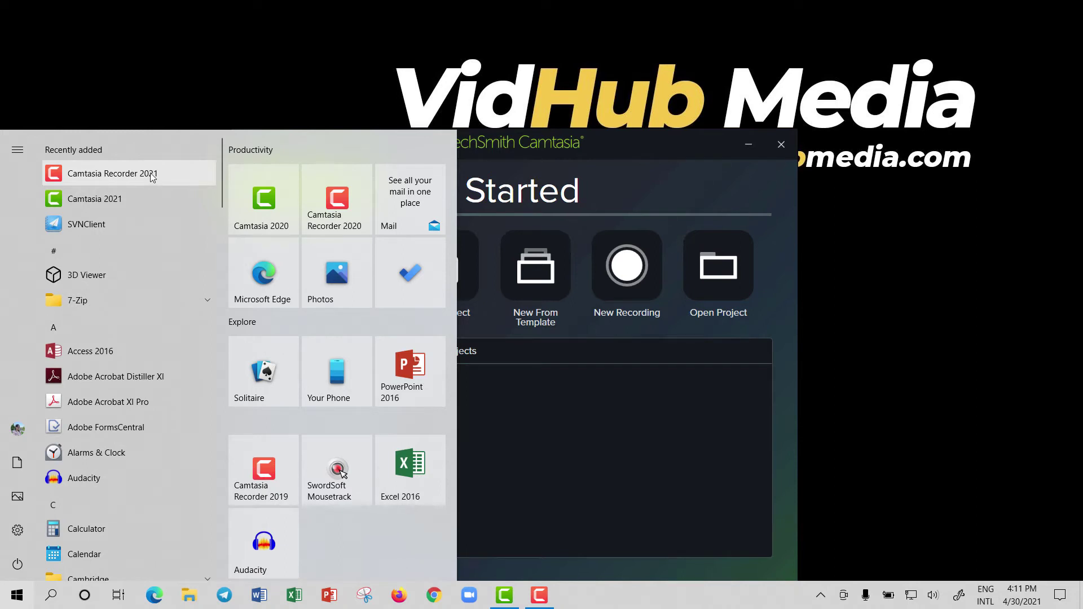
{"action": "left_click", "coordinate": [651, 175]}
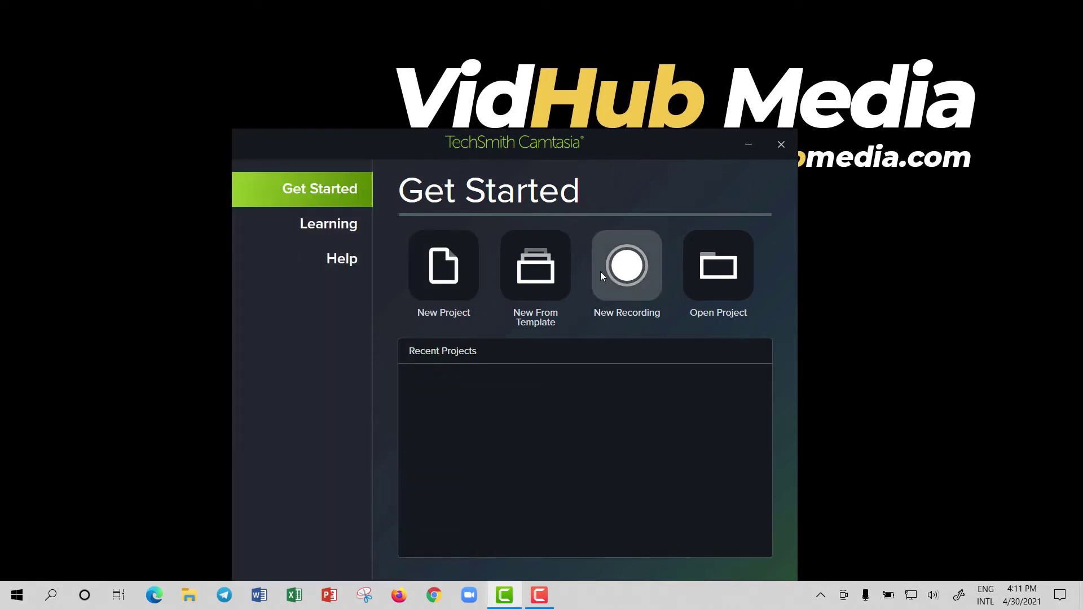
{"action": "left_click", "coordinate": [624, 283]}
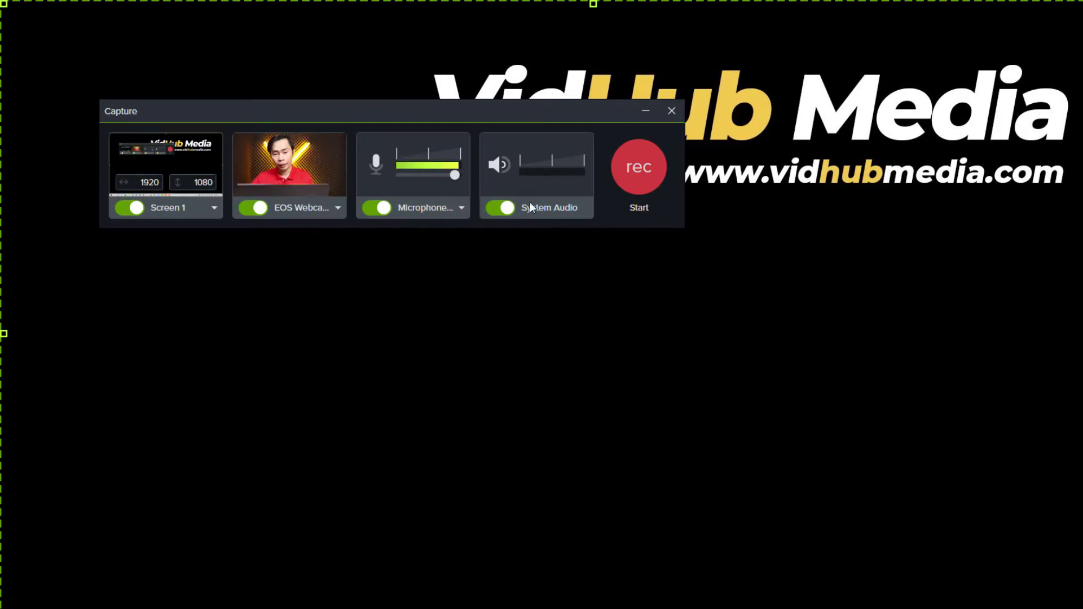
{"action": "left_click_drag", "start_coordinate": [429, 113], "coordinate": [601, 279]}
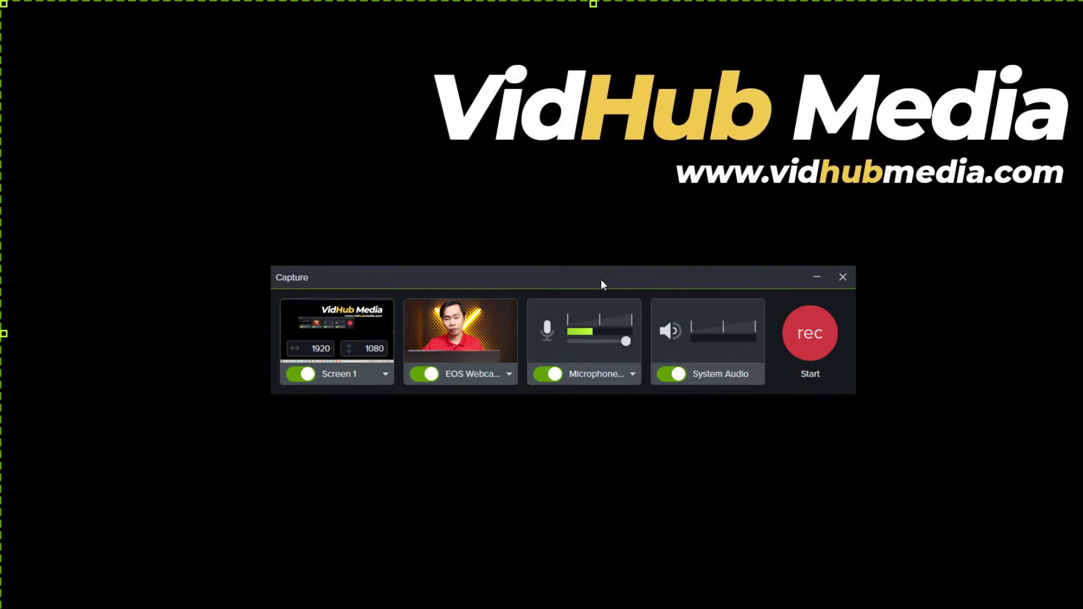
Try the Instagram 640x640 and Facebook cover 820x462 region presets, then return to full Screen 1.
{"action": "left_click", "coordinate": [386, 375]}
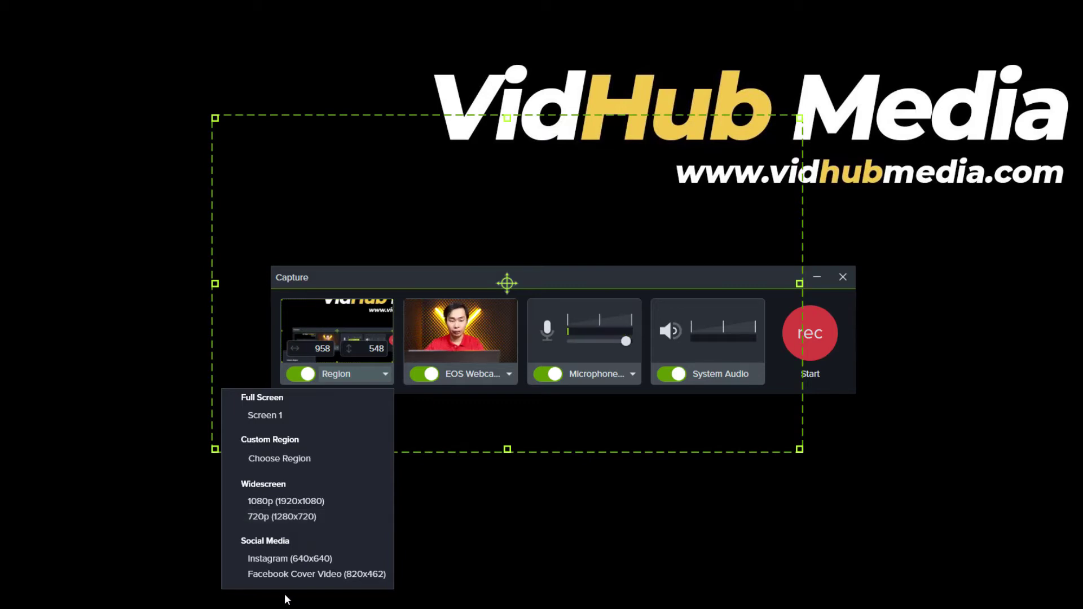
{"action": "left_click", "coordinate": [313, 560]}
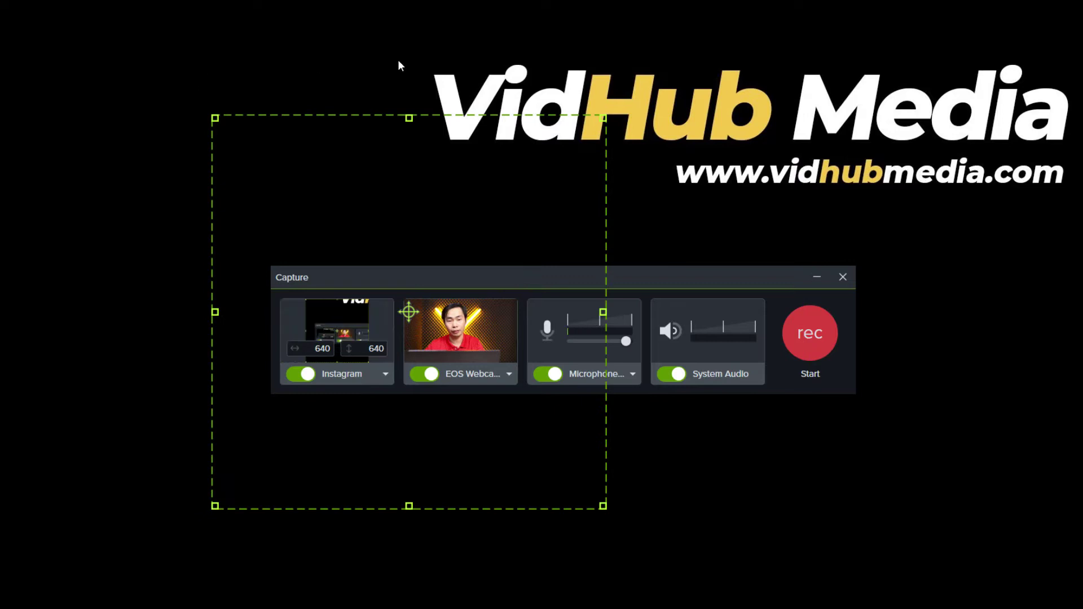
{"action": "left_click", "coordinate": [338, 375]}
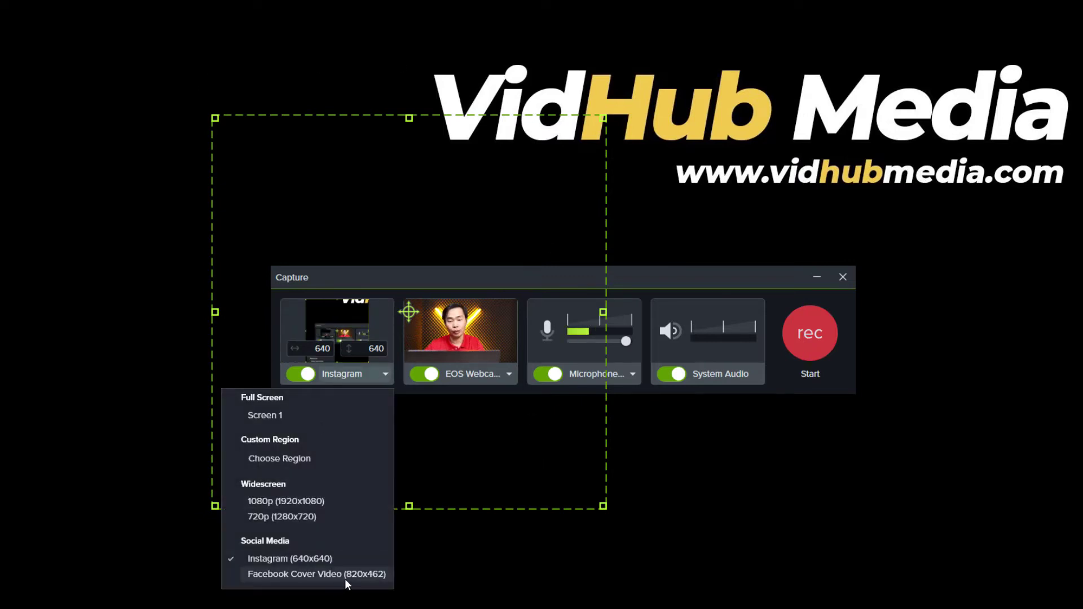
{"action": "left_click", "coordinate": [313, 574]}
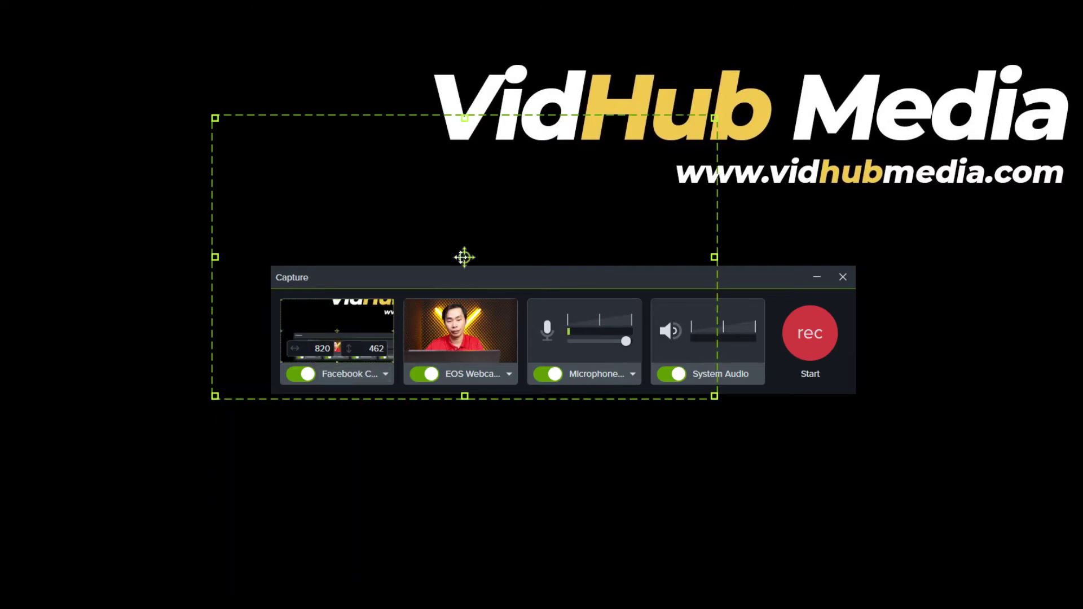
{"action": "left_click_drag", "start_coordinate": [464, 257], "coordinate": [291, 285]}
{"action": "left_click", "coordinate": [368, 370]}
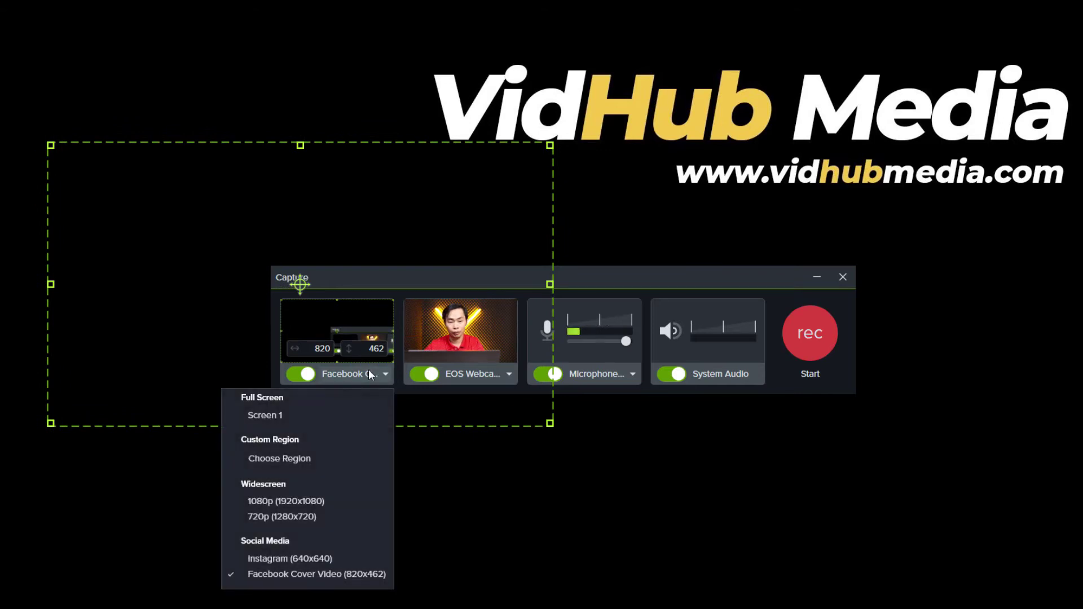
{"action": "left_click", "coordinate": [321, 418]}
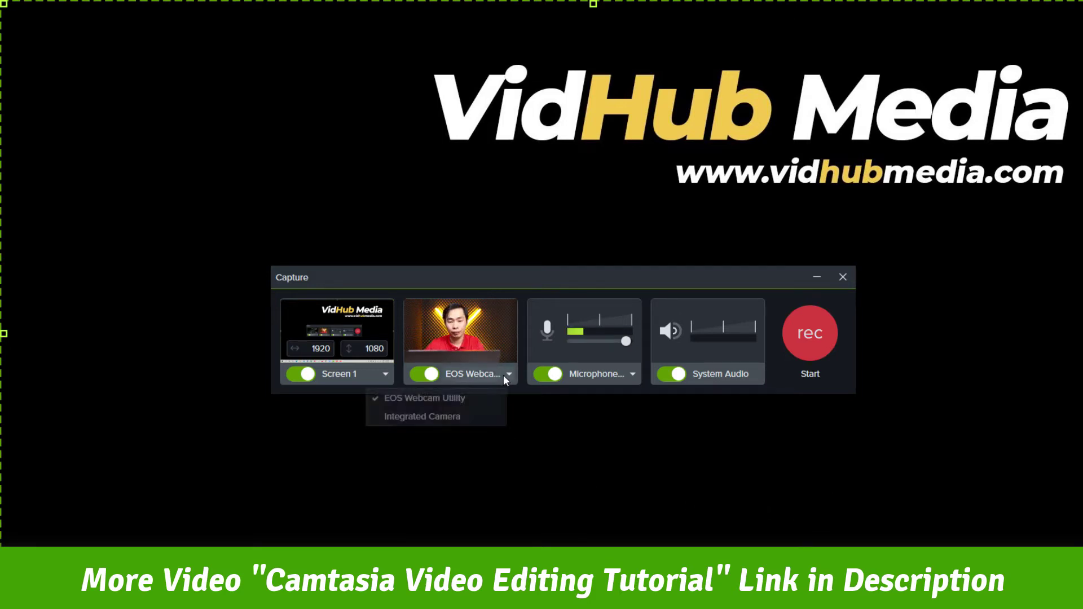
{"action": "left_click", "coordinate": [417, 419]}
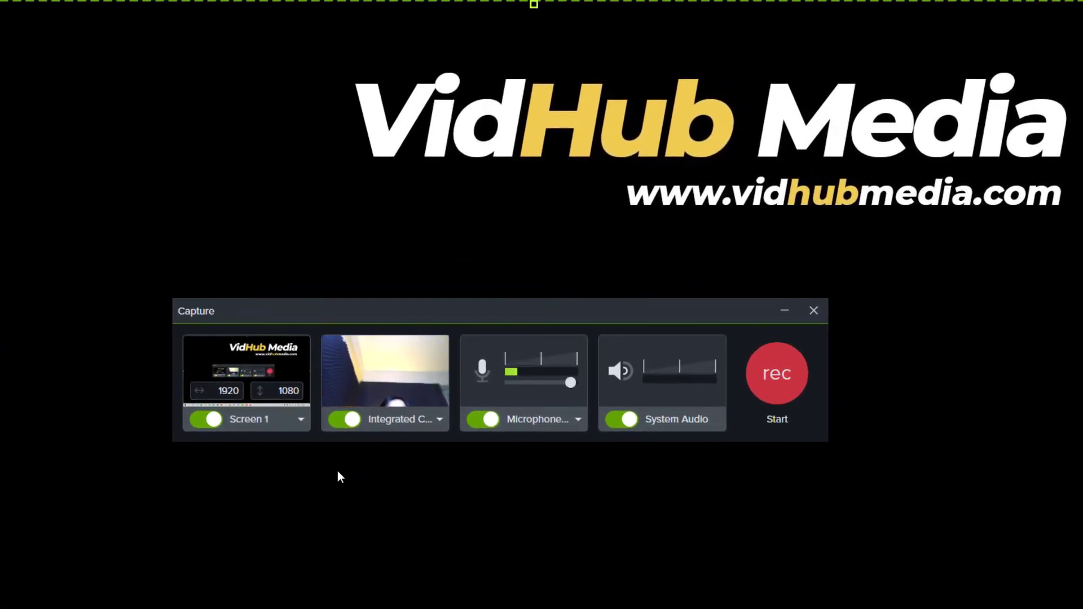
{"action": "left_click", "coordinate": [355, 421]}
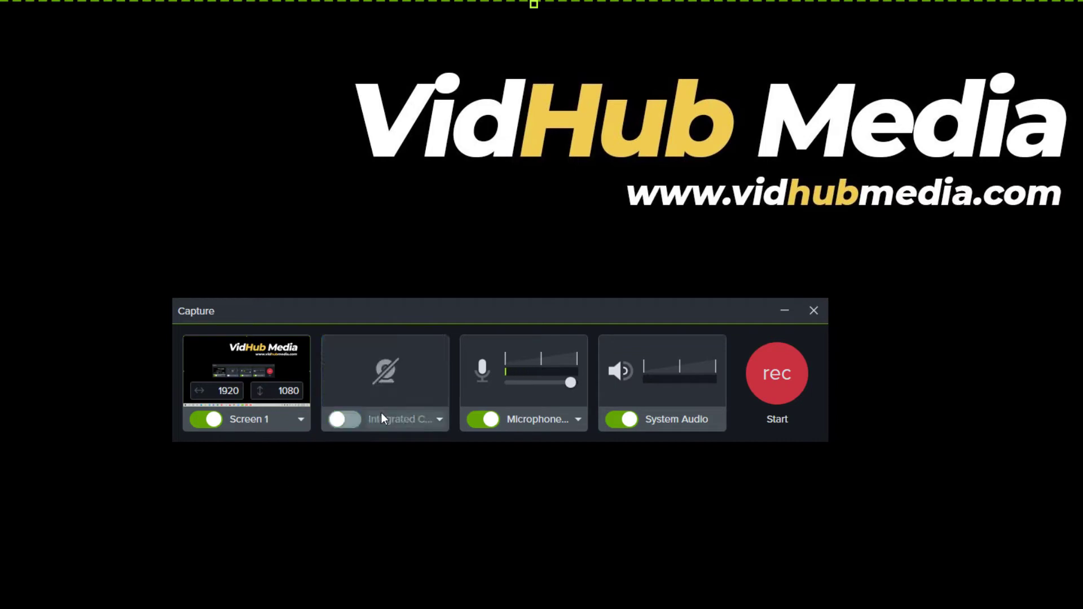
{"action": "left_click", "coordinate": [389, 421]}
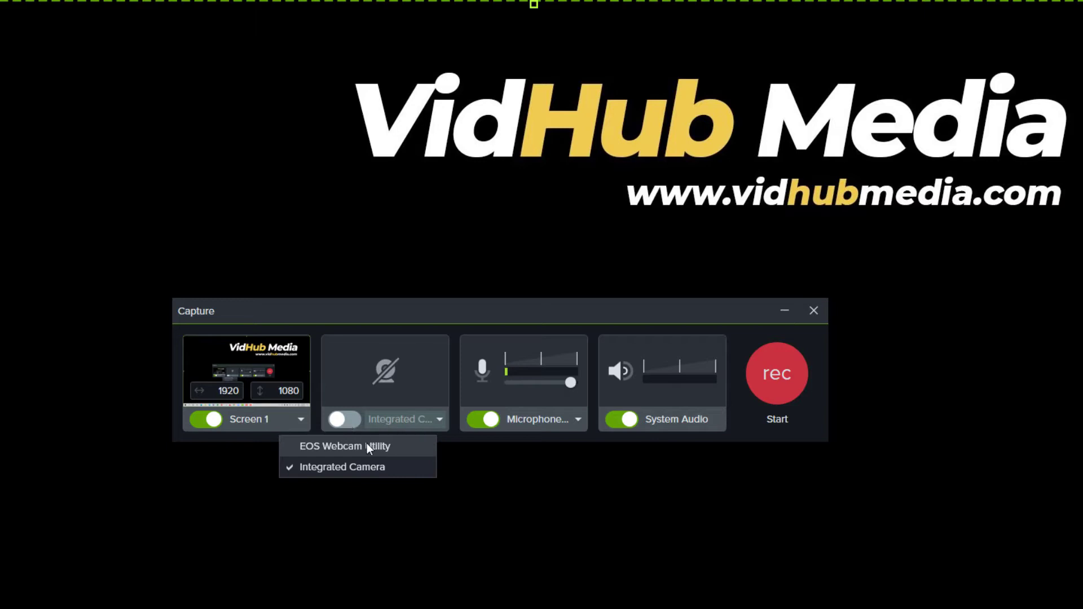
{"action": "left_click", "coordinate": [347, 420]}
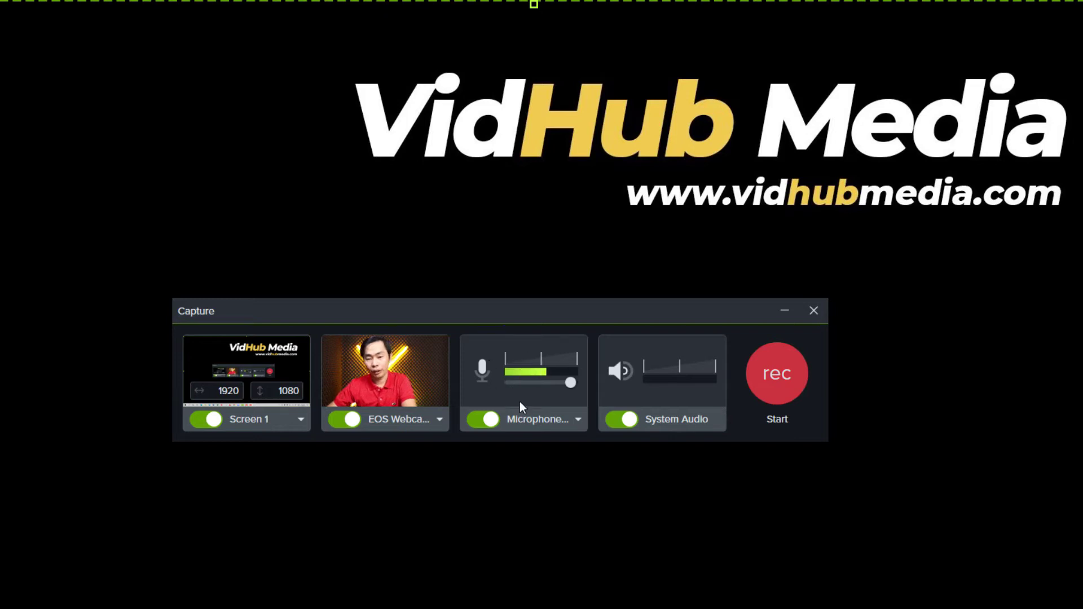
Toggle the microphone off and back on and check the available microphones without changing it.
{"action": "left_click", "coordinate": [487, 422]}
{"action": "left_click", "coordinate": [487, 421]}
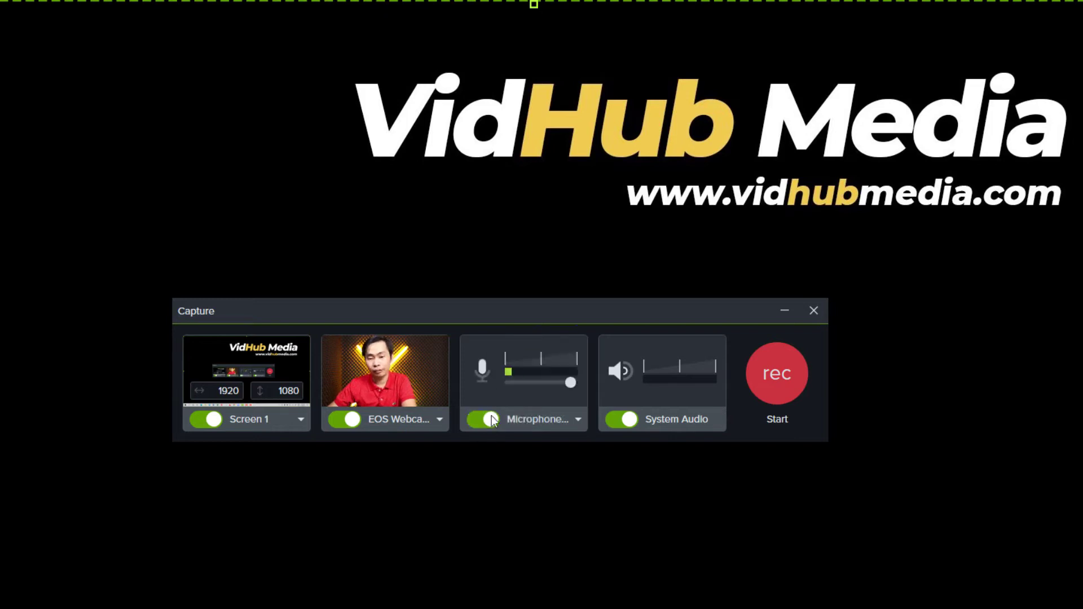
{"action": "left_click", "coordinate": [568, 424]}
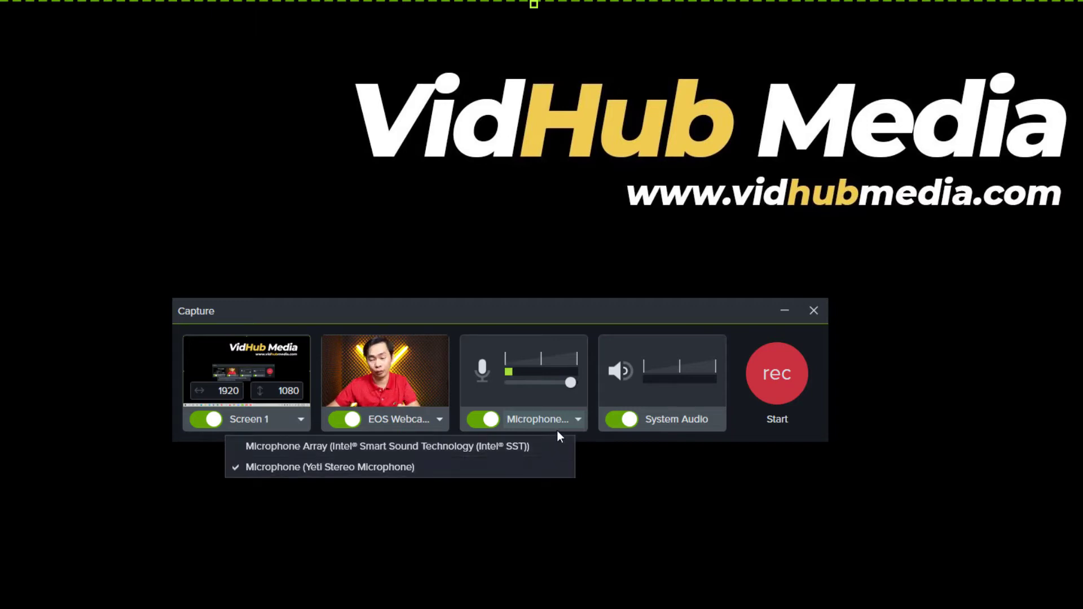
{"action": "left_click", "coordinate": [535, 312]}
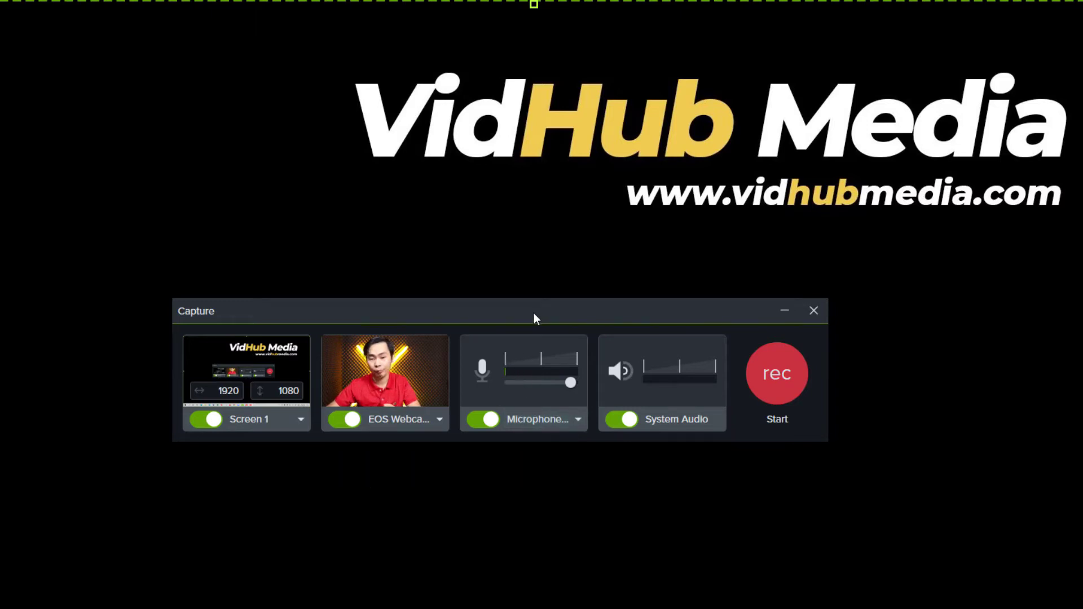
Switch system audio recording off, leaving the microphone enabled.
{"action": "left_click", "coordinate": [623, 422]}
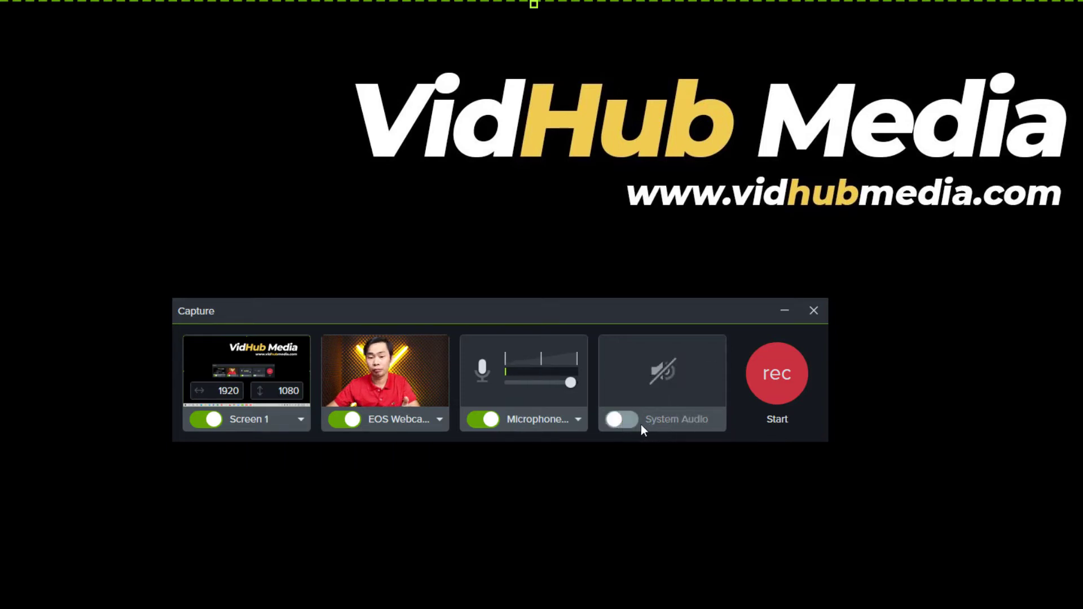
{"action": "left_click", "coordinate": [631, 421]}
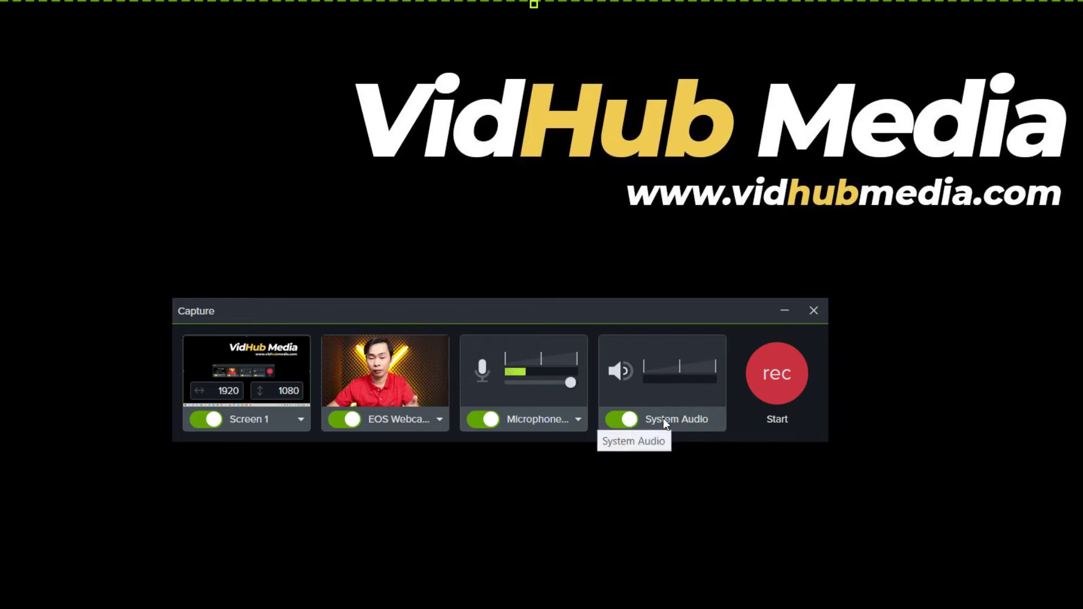
{"action": "left_click", "coordinate": [626, 421]}
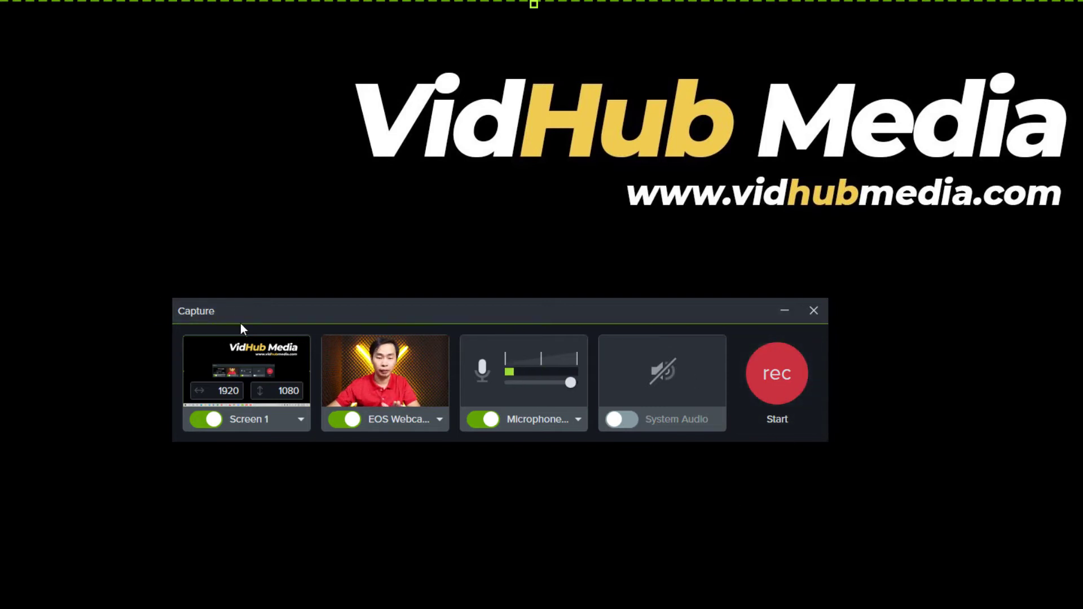
Re-enable Record system audio from the Capture sources menu and nudge the toolbar slightly right.
{"action": "left_click", "coordinate": [202, 310]}
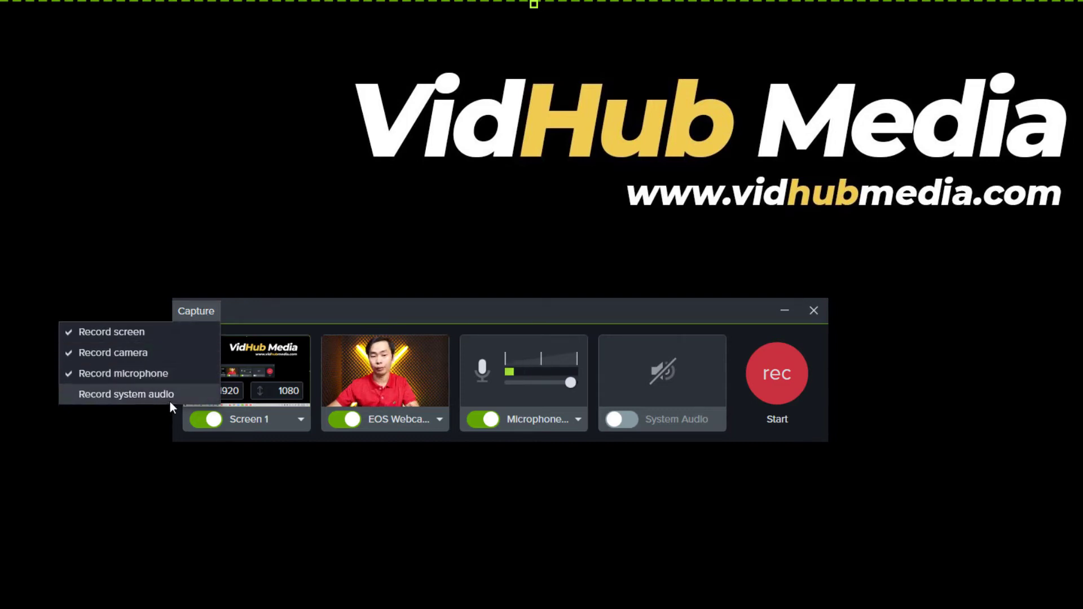
{"action": "left_click", "coordinate": [152, 395]}
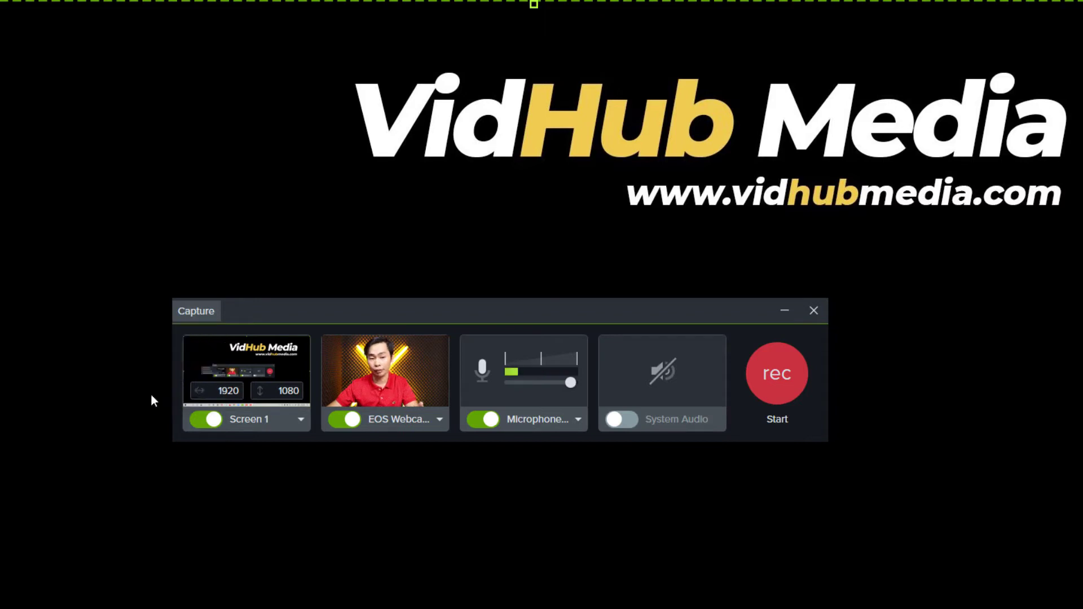
{"action": "left_click", "coordinate": [207, 309]}
{"action": "left_click", "coordinate": [679, 311]}
{"action": "left_click_drag", "start_coordinate": [679, 308], "coordinate": [696, 324]}
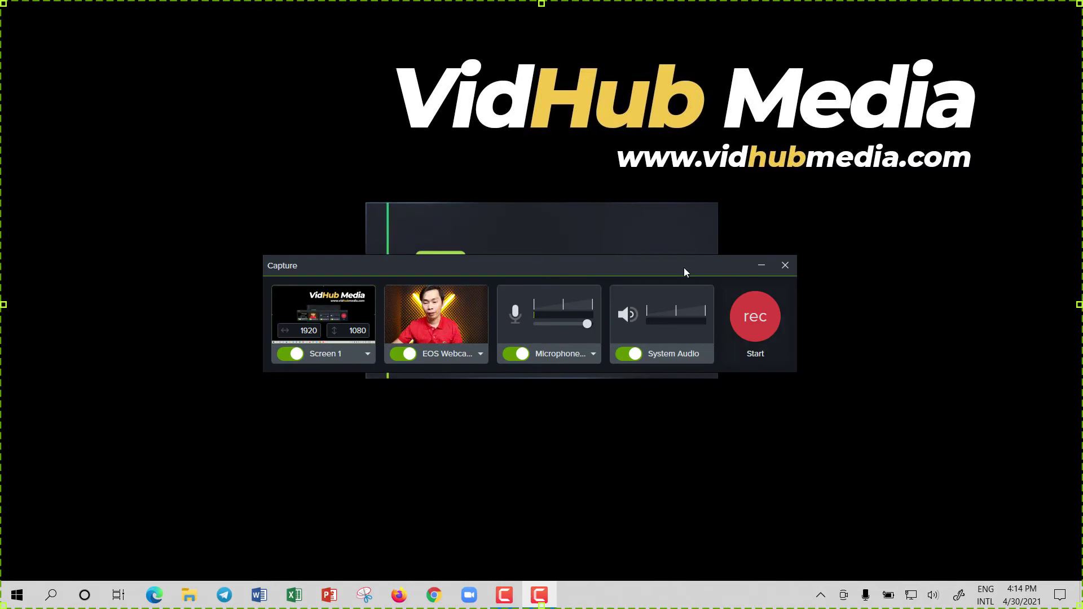
Move the Capture toolbar lower, then close the capture window to end the session.
{"action": "left_click_drag", "start_coordinate": [683, 268], "coordinate": [780, 306]}
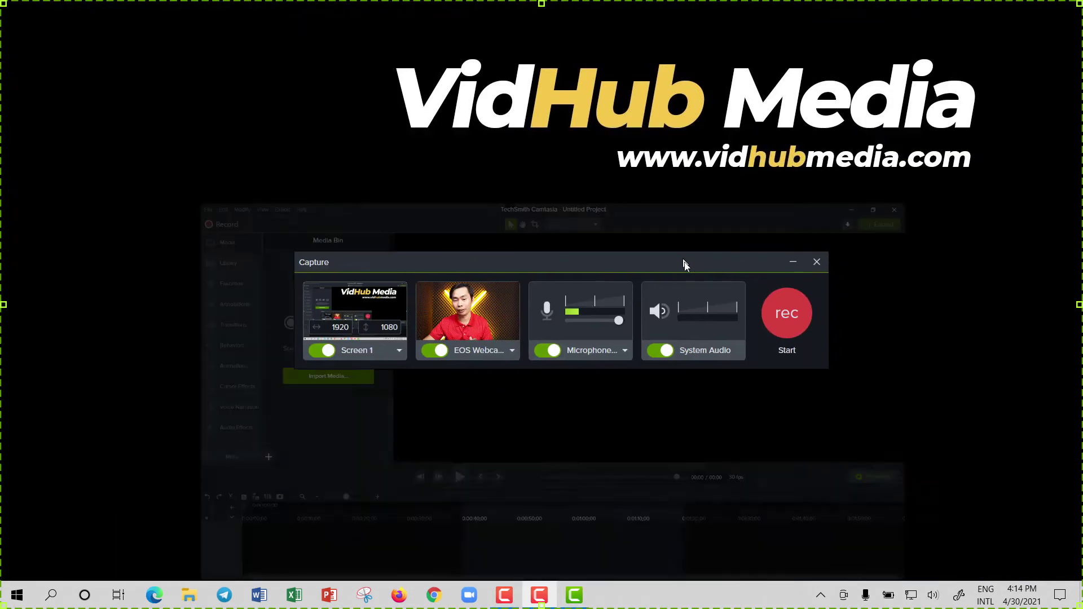
{"action": "left_click_drag", "start_coordinate": [685, 261], "coordinate": [691, 263]}
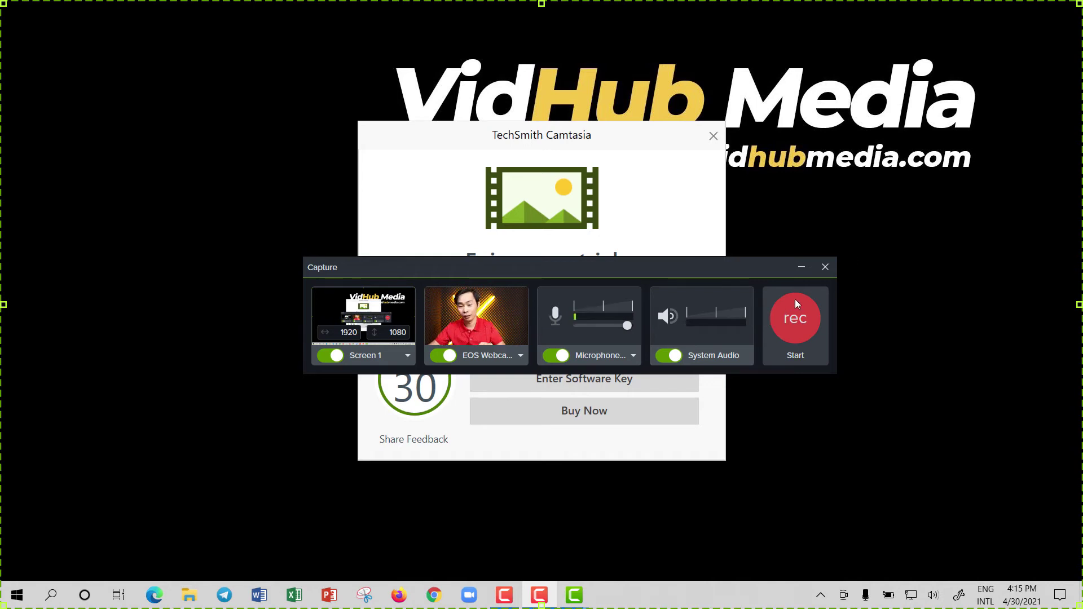
{"action": "left_click", "coordinate": [827, 268]}
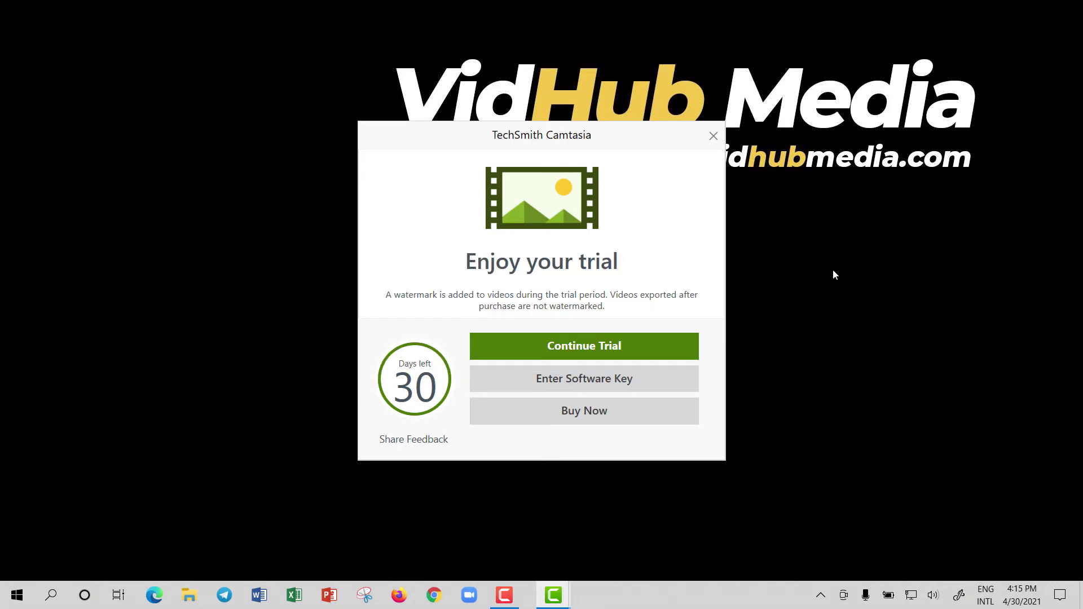
Continue the trial, scrub through Rec 04-30-21(2), and enlarge the timeline under a smaller preview.
{"action": "left_click", "coordinate": [605, 346]}
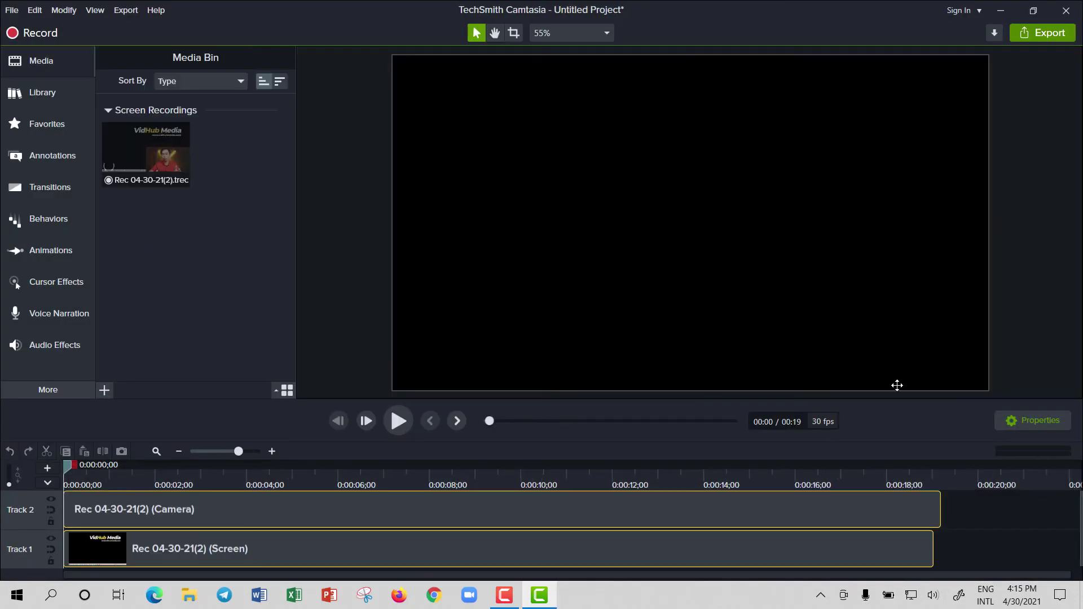
{"action": "left_click", "coordinate": [962, 538]}
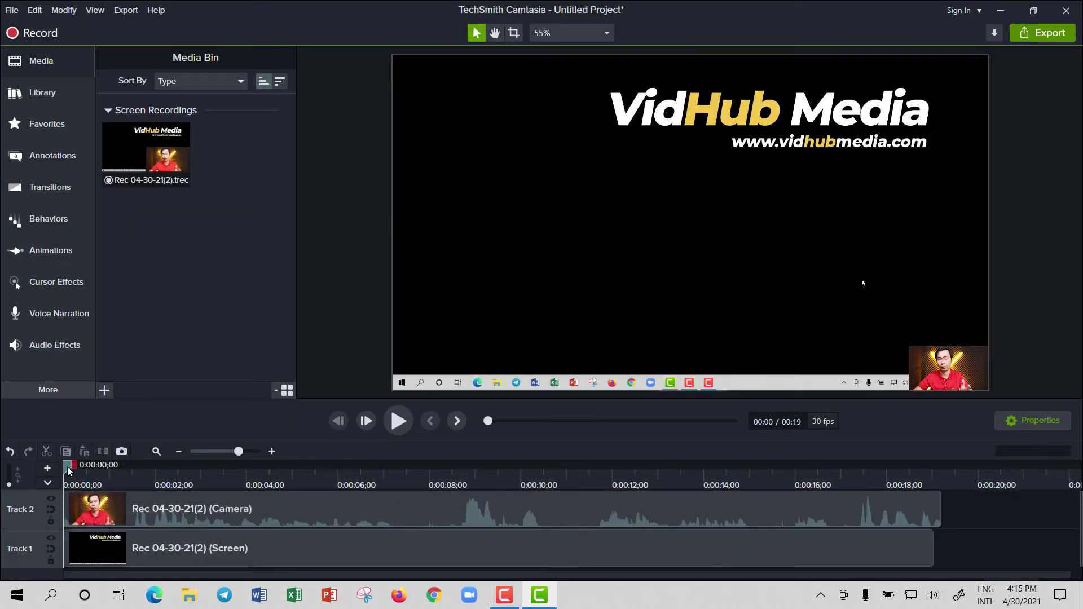
{"action": "left_click_drag", "start_coordinate": [70, 472], "coordinate": [899, 502]}
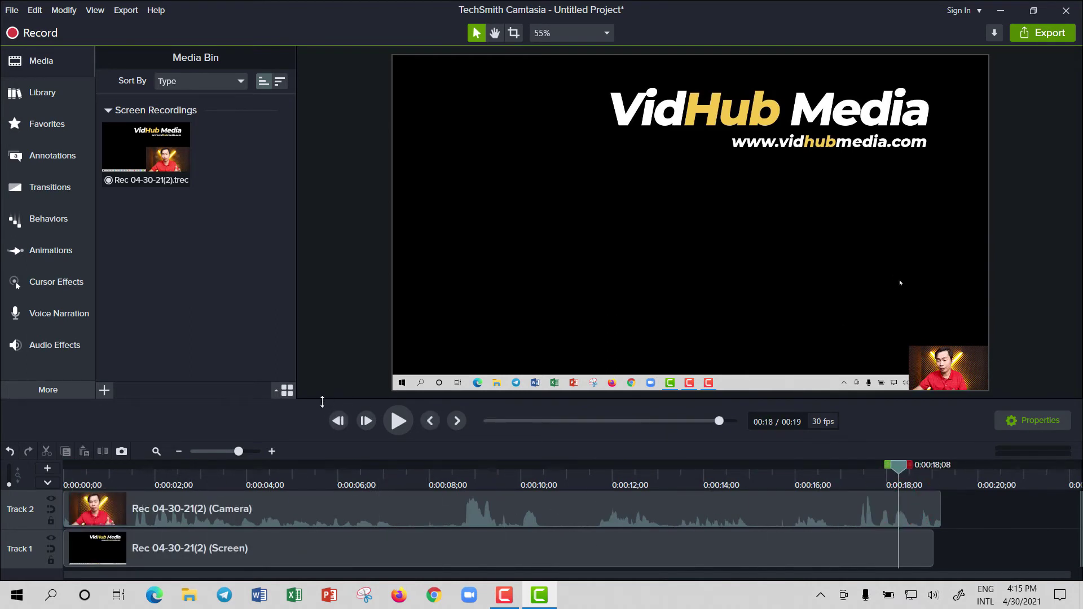
{"action": "left_click_drag", "start_coordinate": [321, 399], "coordinate": [322, 299]}
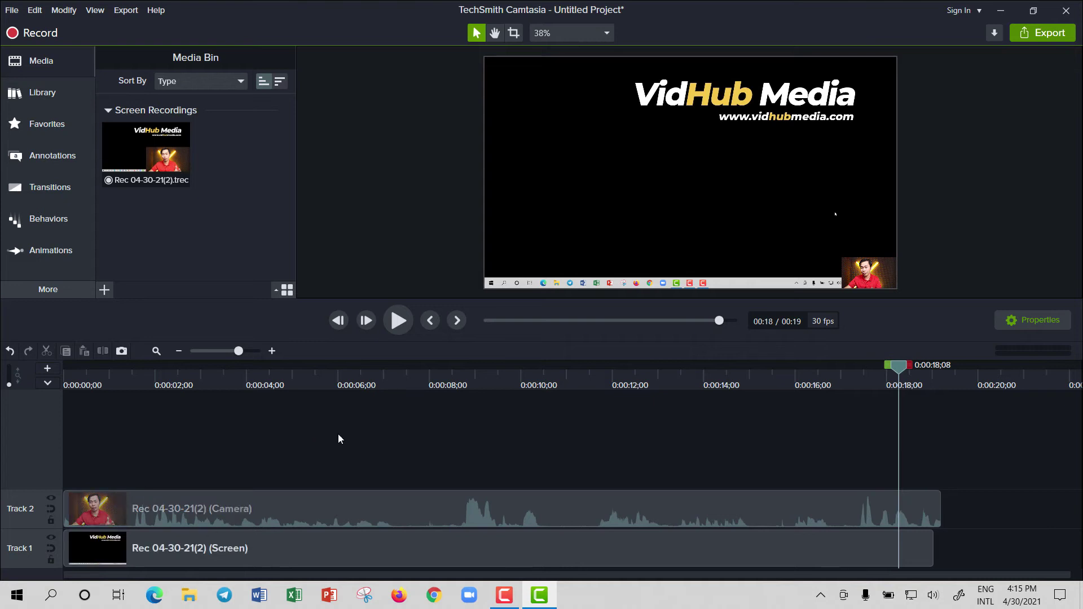
Separate the Camera clip's audio and video, placing Audio on Track 2 and Camera on Track 3.
{"action": "left_click", "coordinate": [307, 513]}
{"action": "right_click", "coordinate": [307, 513]}
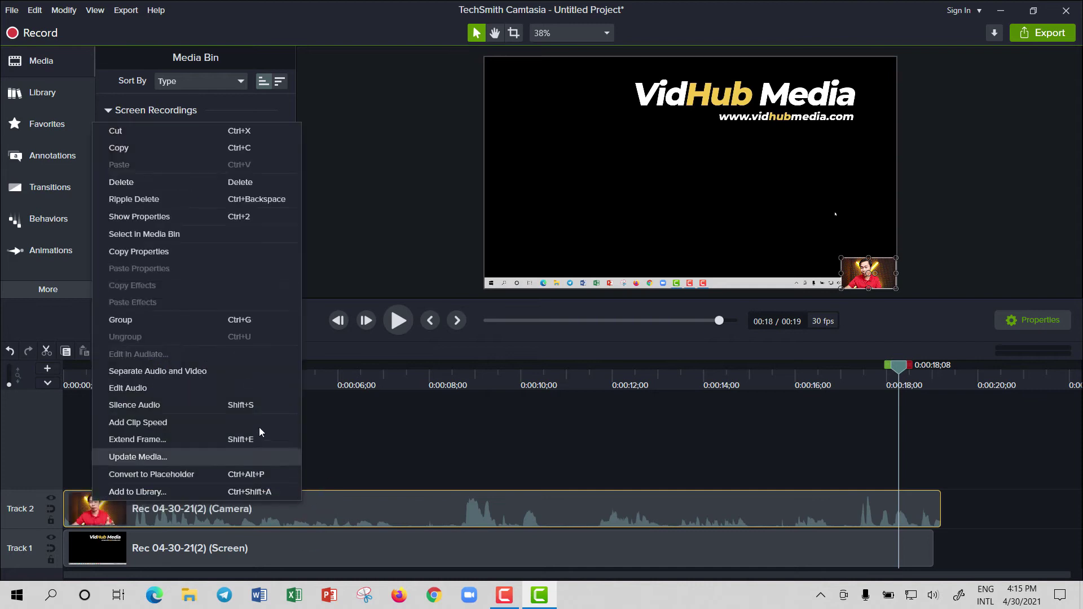
{"action": "left_click", "coordinate": [195, 373]}
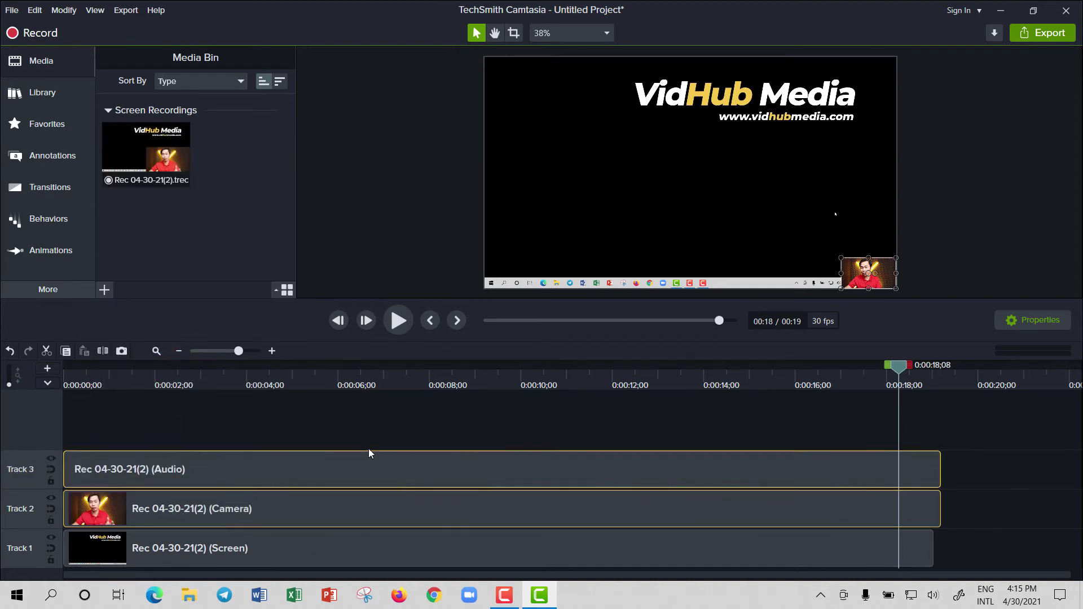
{"action": "left_click_drag", "start_coordinate": [335, 517], "coordinate": [304, 421]}
{"action": "left_click_drag", "start_coordinate": [287, 470], "coordinate": [268, 530]}
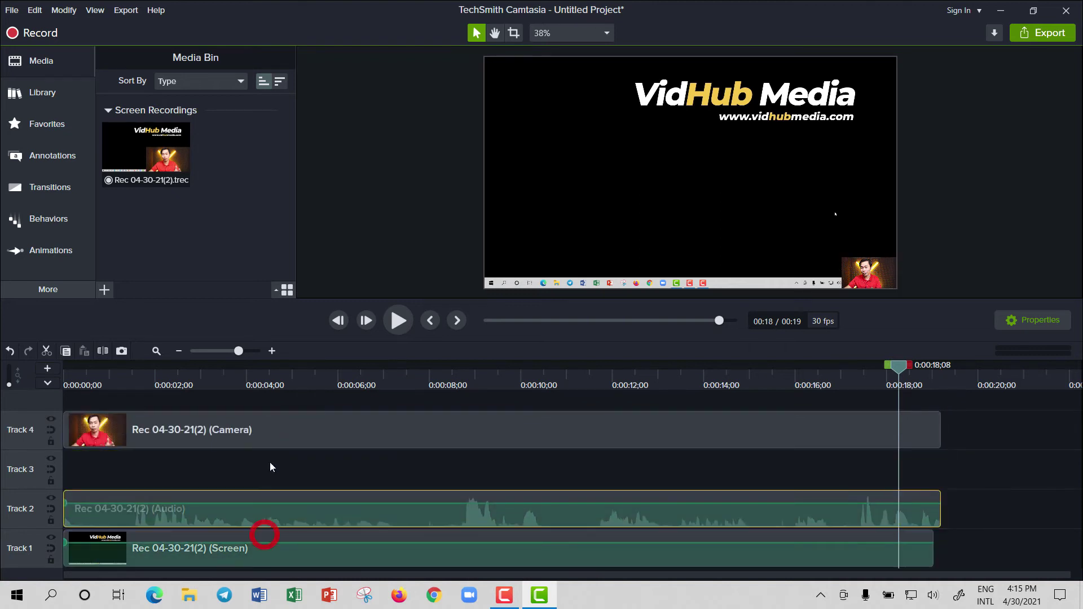
{"action": "left_click_drag", "start_coordinate": [273, 447], "coordinate": [245, 500]}
Enlarge the camera overlay in the preview and scrub the playhead back to about 2 seconds.
{"action": "left_click", "coordinate": [124, 383]}
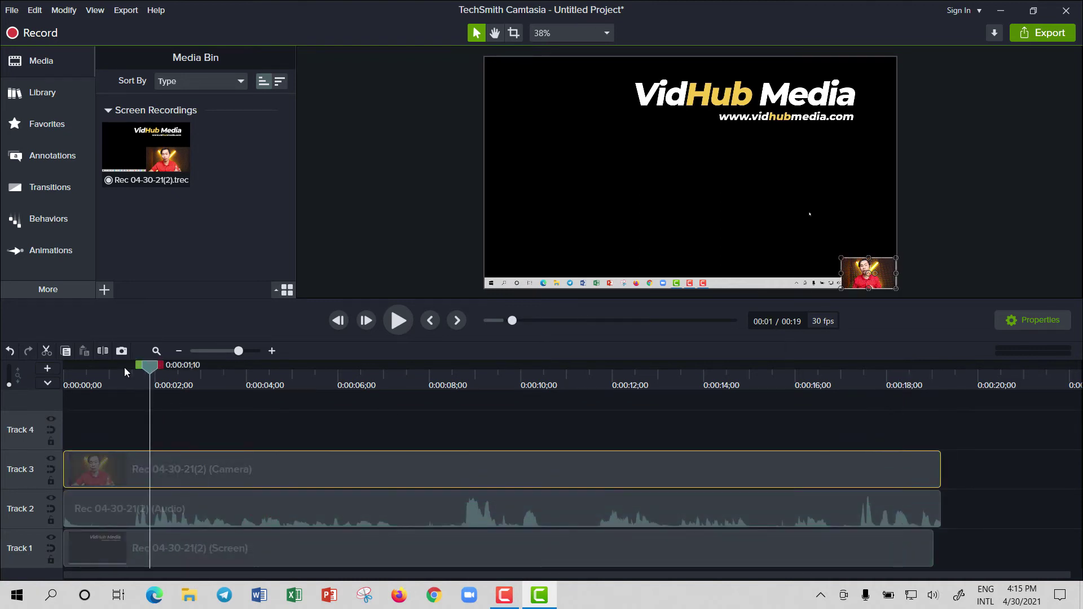
{"action": "left_click_drag", "start_coordinate": [840, 258], "coordinate": [626, 136]}
{"action": "left_click_drag", "start_coordinate": [128, 378], "coordinate": [0, 443]}
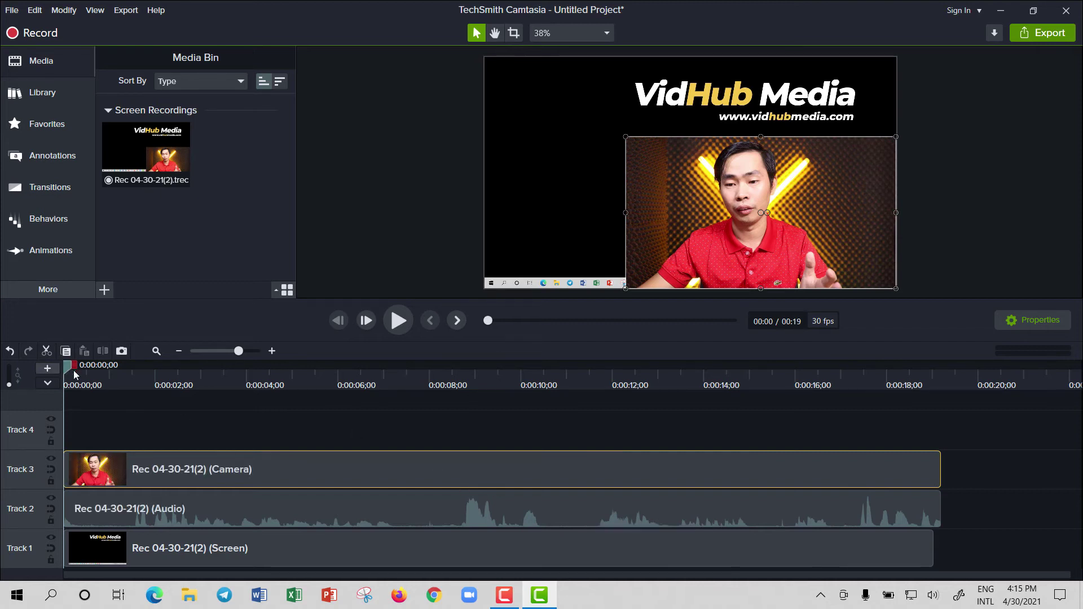
{"action": "left_click_drag", "start_coordinate": [70, 365], "coordinate": [358, 365]}
{"action": "left_click_drag", "start_coordinate": [451, 353], "coordinate": [188, 397]}
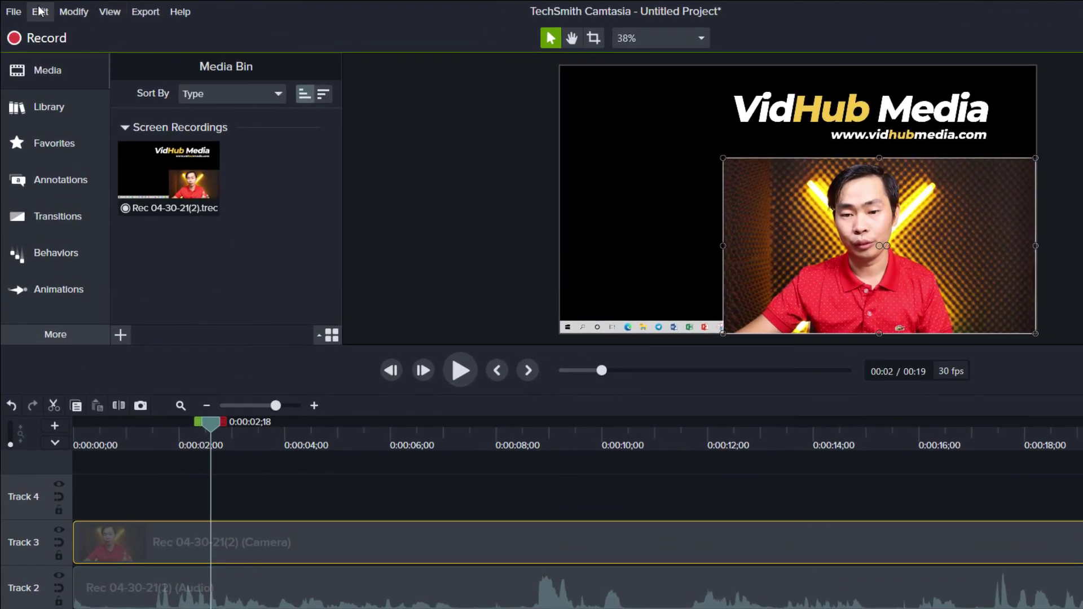
Open Edit > Preferences and look at the Partners tab's Mobile Sharing storage folder path.
{"action": "left_click", "coordinate": [40, 13]}
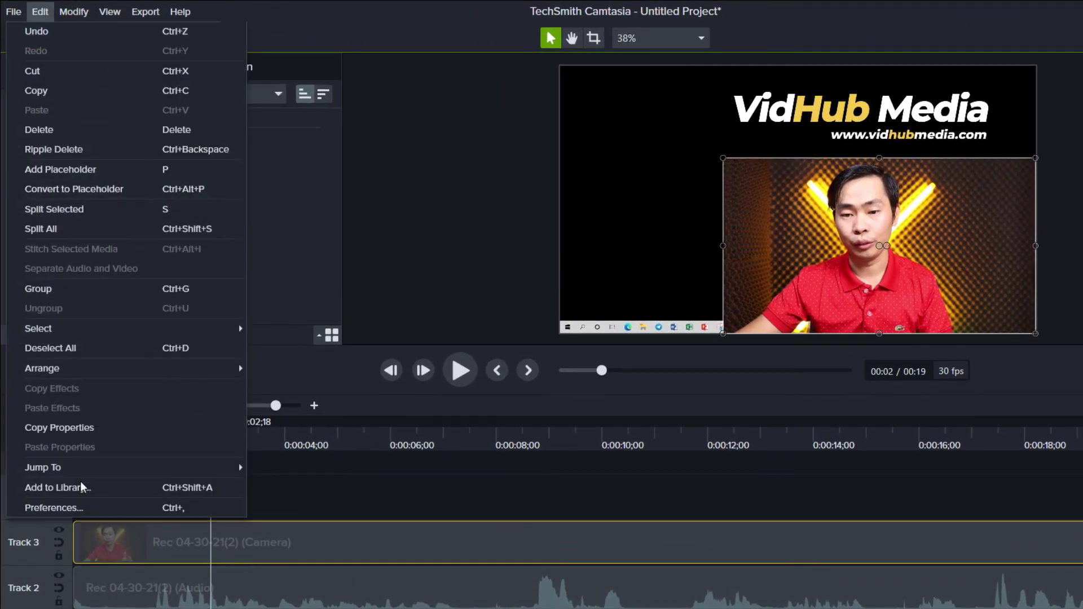
{"action": "left_click", "coordinate": [54, 508]}
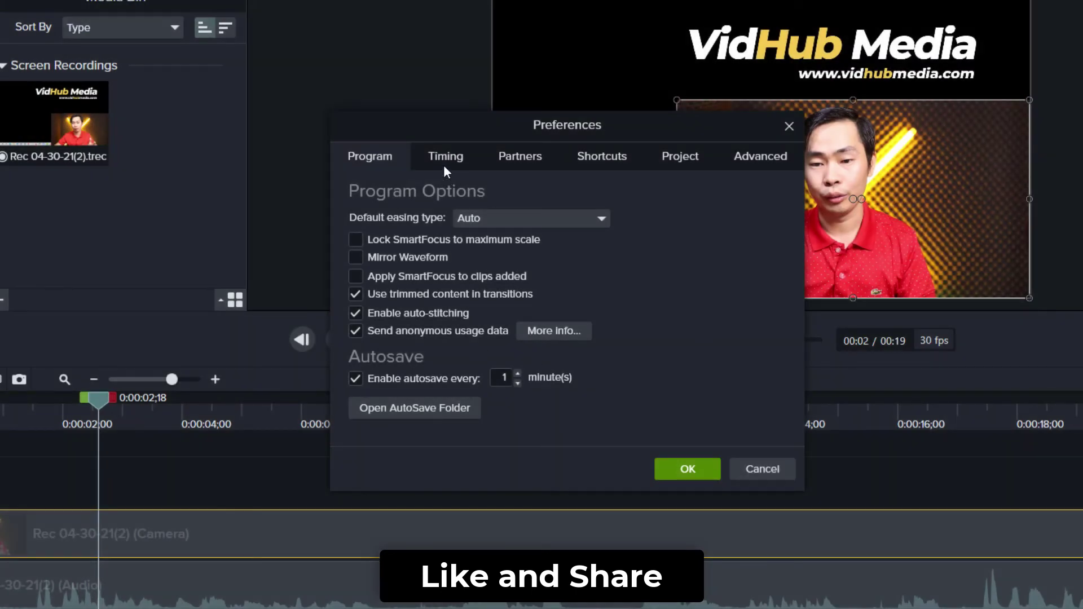
{"action": "left_click", "coordinate": [446, 158]}
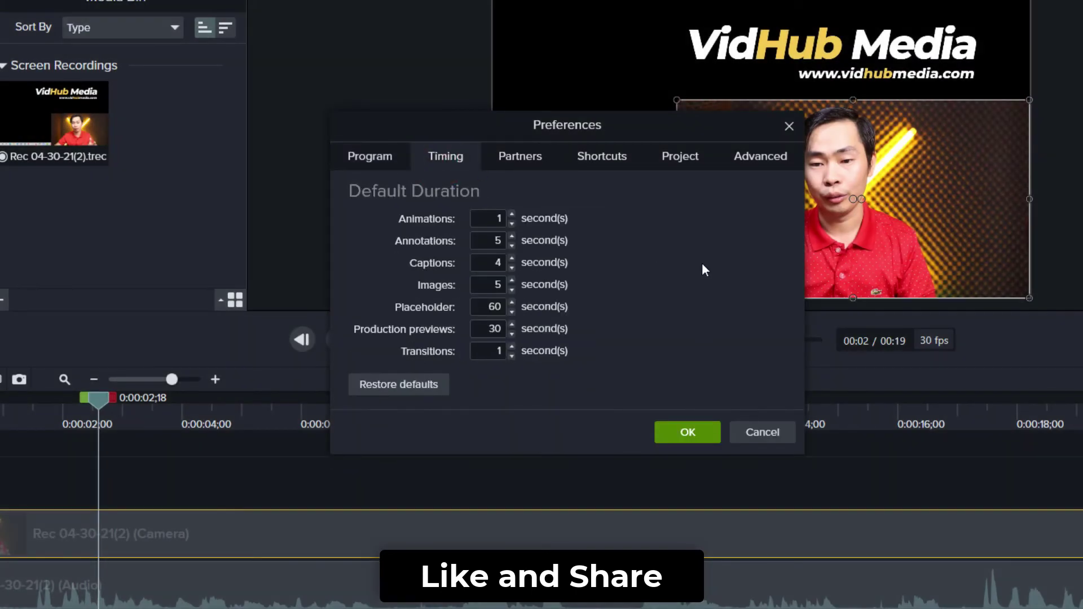
{"action": "left_click", "coordinate": [520, 158]}
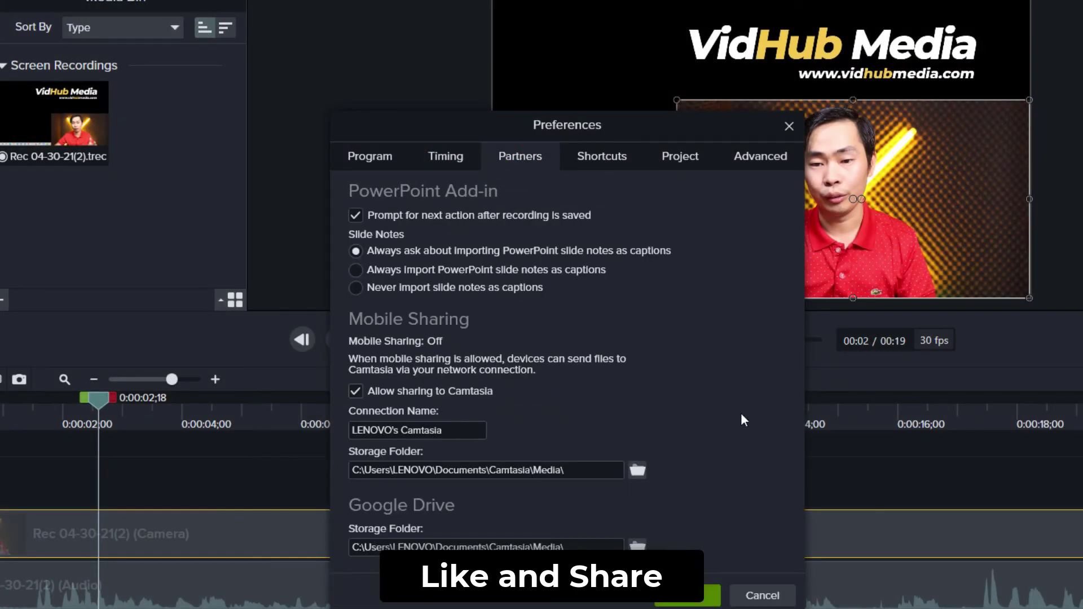
{"action": "left_click_drag", "start_coordinate": [603, 472], "coordinate": [347, 480]}
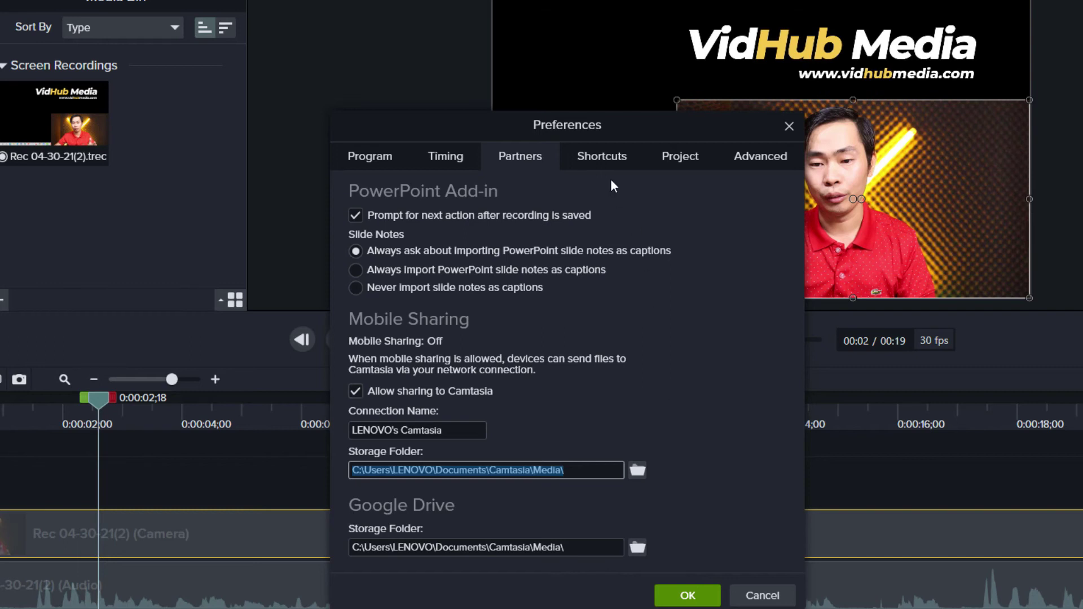
Review the Shortcuts, Project and Advanced tabs, then browse for a new Mobile Sharing storage folder.
{"action": "left_click", "coordinate": [610, 158]}
{"action": "left_click", "coordinate": [697, 158]}
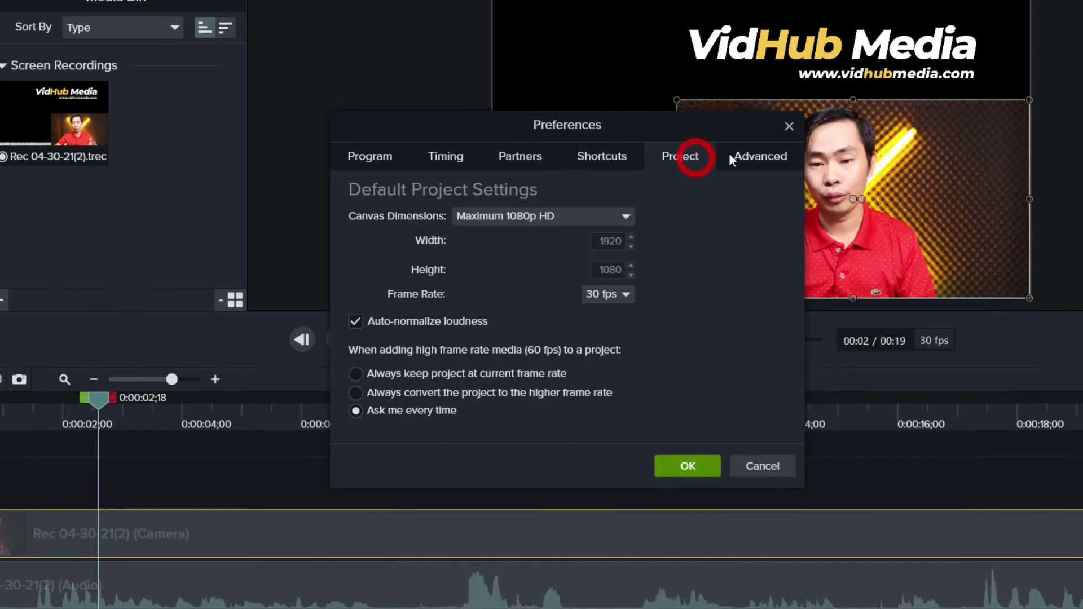
{"action": "left_click", "coordinate": [757, 159]}
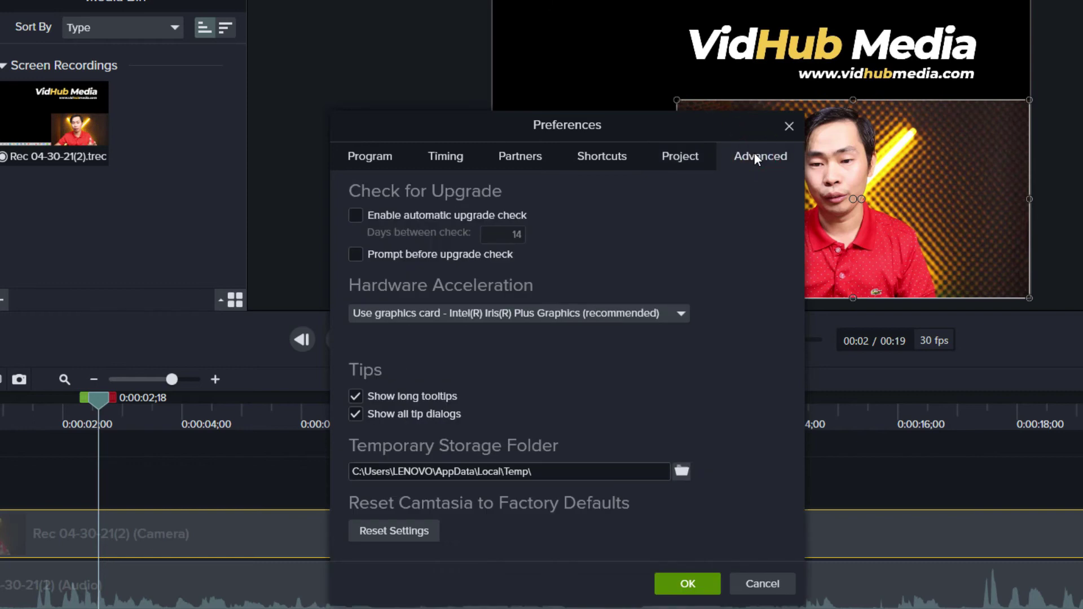
{"action": "left_click", "coordinate": [688, 160]}
{"action": "left_click", "coordinate": [604, 157]}
{"action": "left_click", "coordinate": [519, 157]}
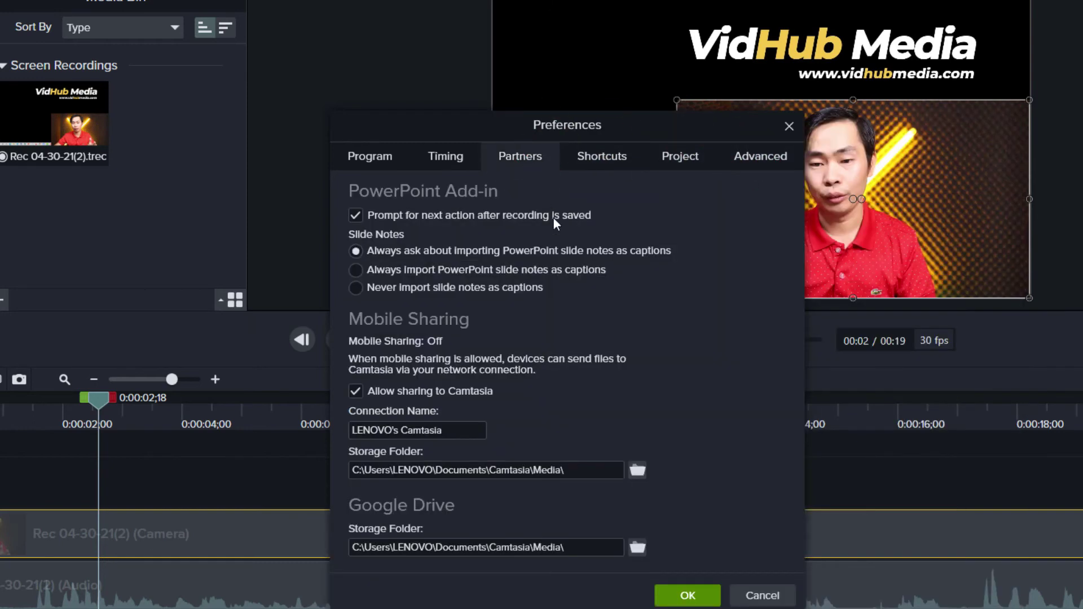
{"action": "left_click", "coordinate": [642, 467]}
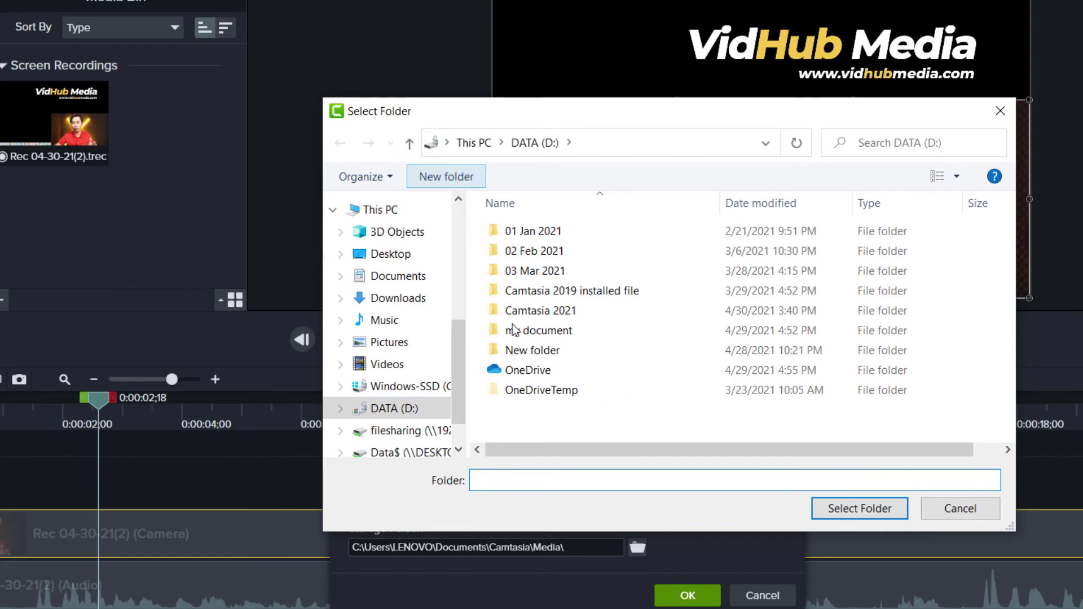
Select D:\New folder as the Mobile Sharing storage folder and confirm Preferences with OK.
{"action": "left_click", "coordinate": [438, 178]}
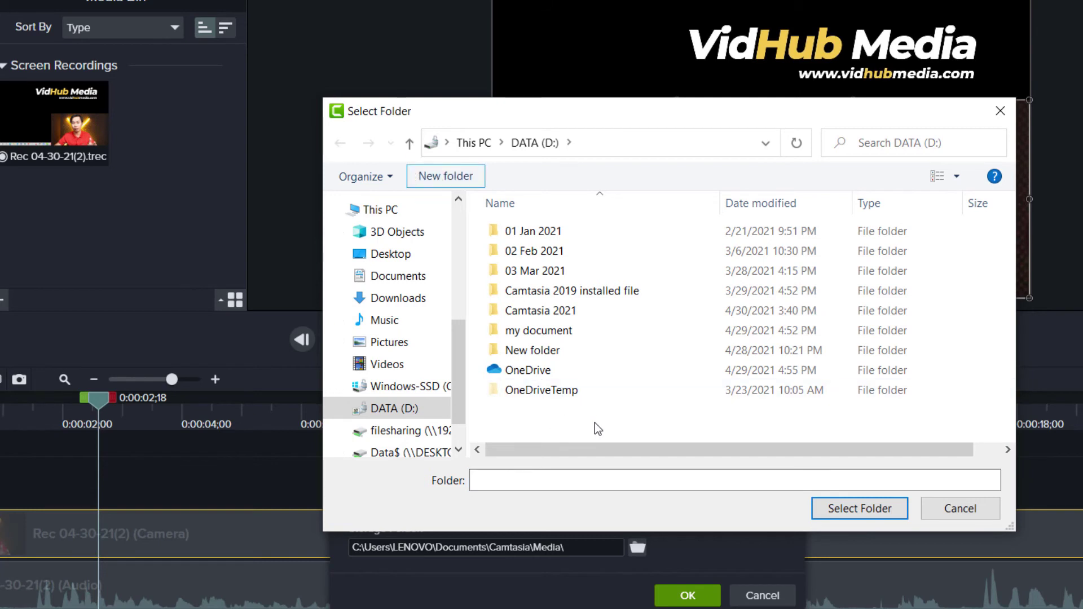
{"action": "double_click", "coordinate": [560, 349]}
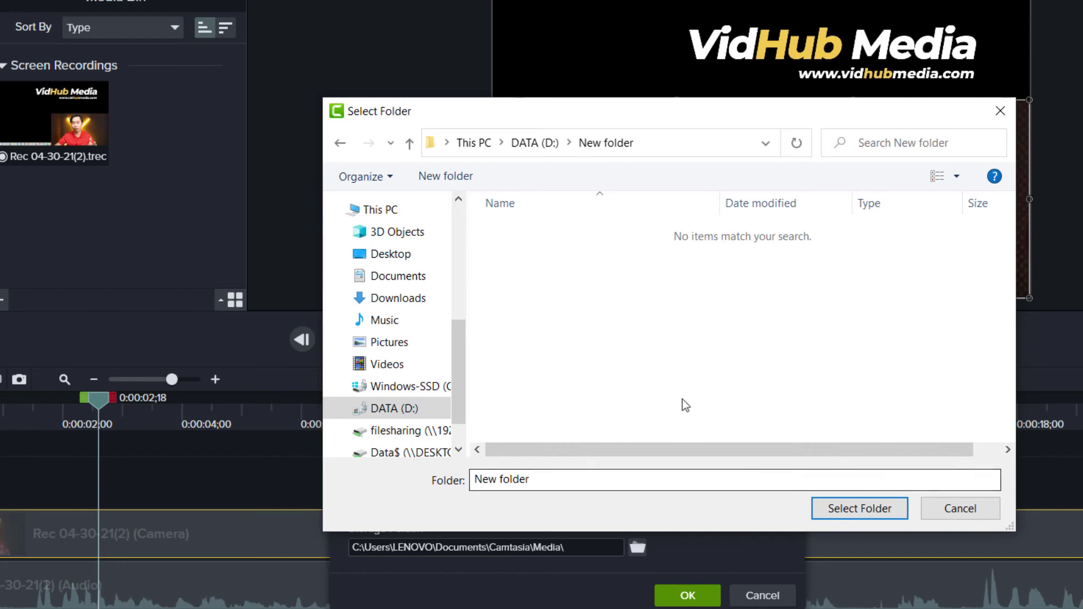
{"action": "left_click", "coordinate": [834, 513]}
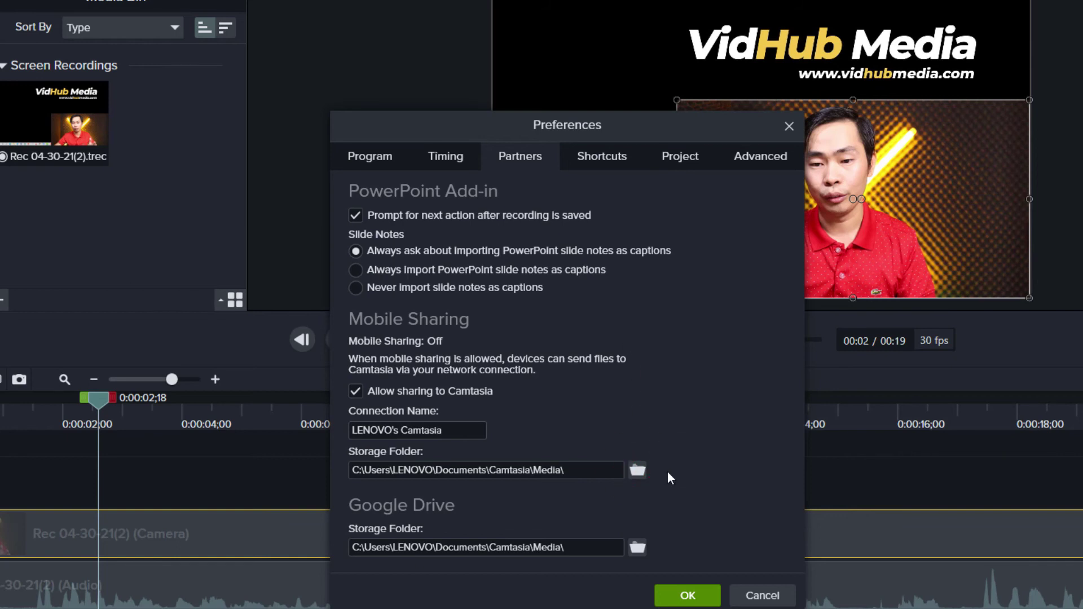
{"action": "left_click", "coordinate": [637, 470]}
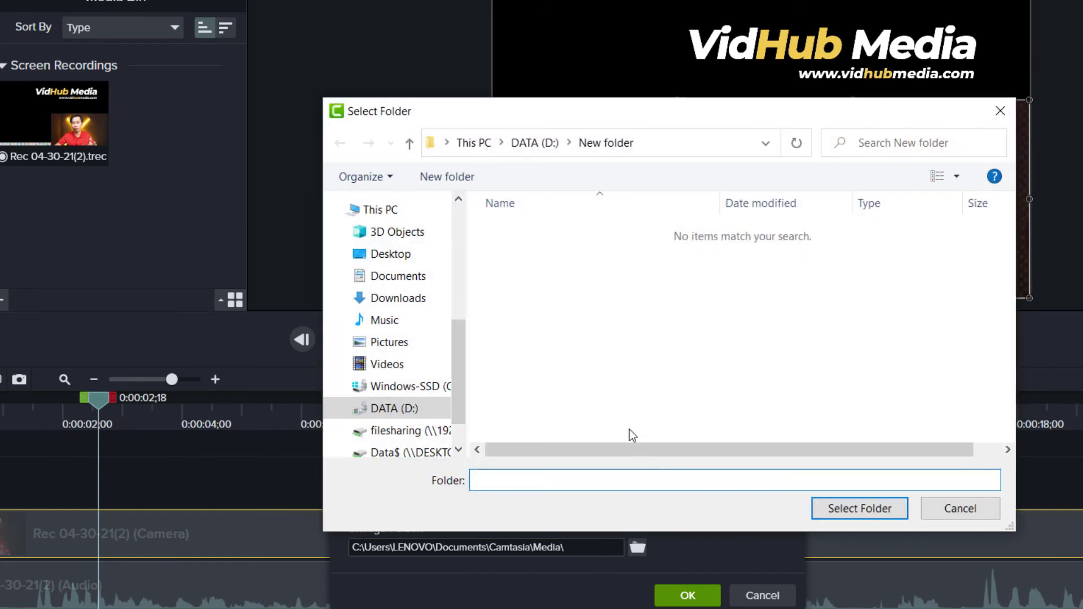
{"action": "left_click", "coordinate": [875, 512]}
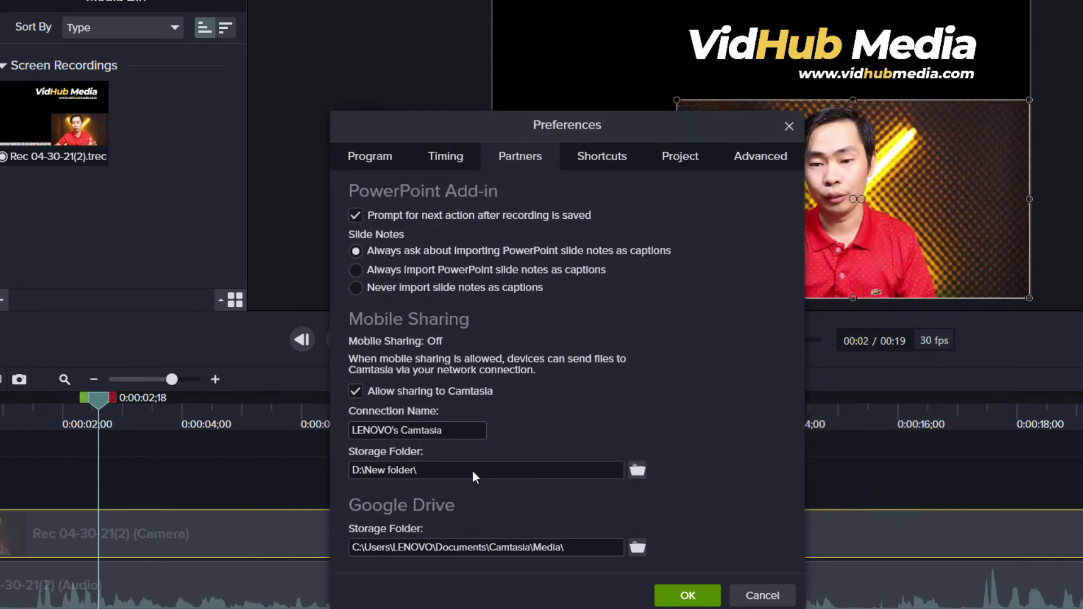
{"action": "left_click", "coordinate": [687, 597]}
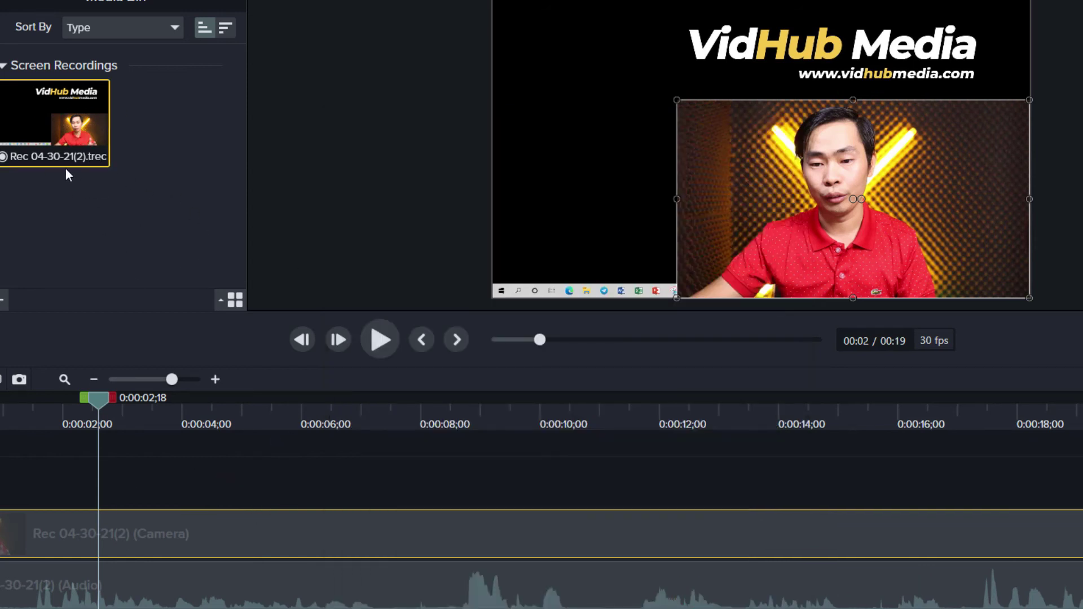
Open the file location of Rec 04-30-21(2) from the Media Bin in File Explorer.
{"action": "right_click", "coordinate": [53, 128]}
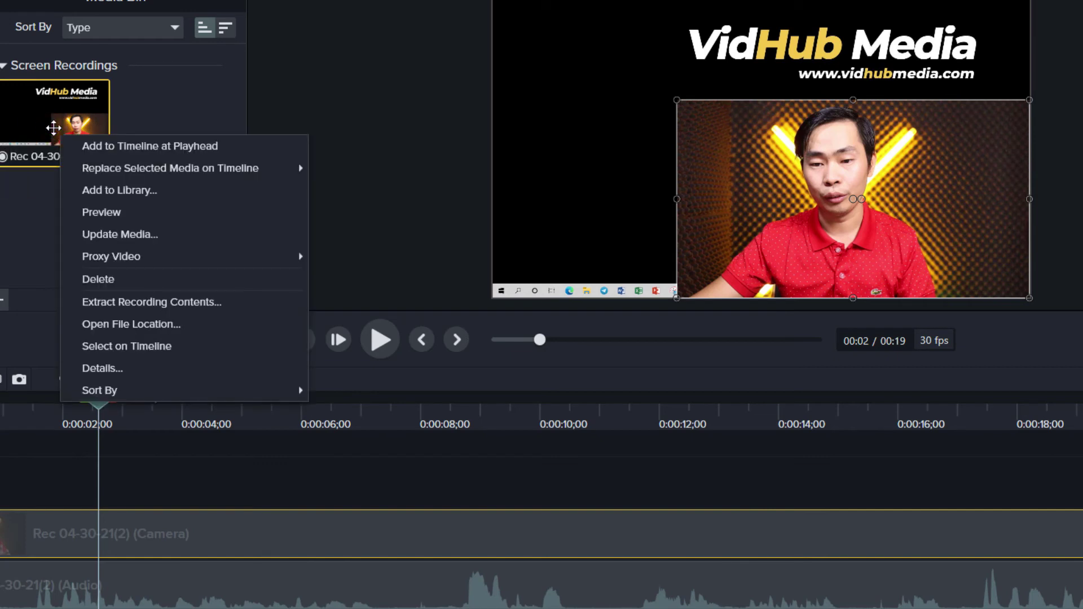
{"action": "left_click", "coordinate": [148, 326]}
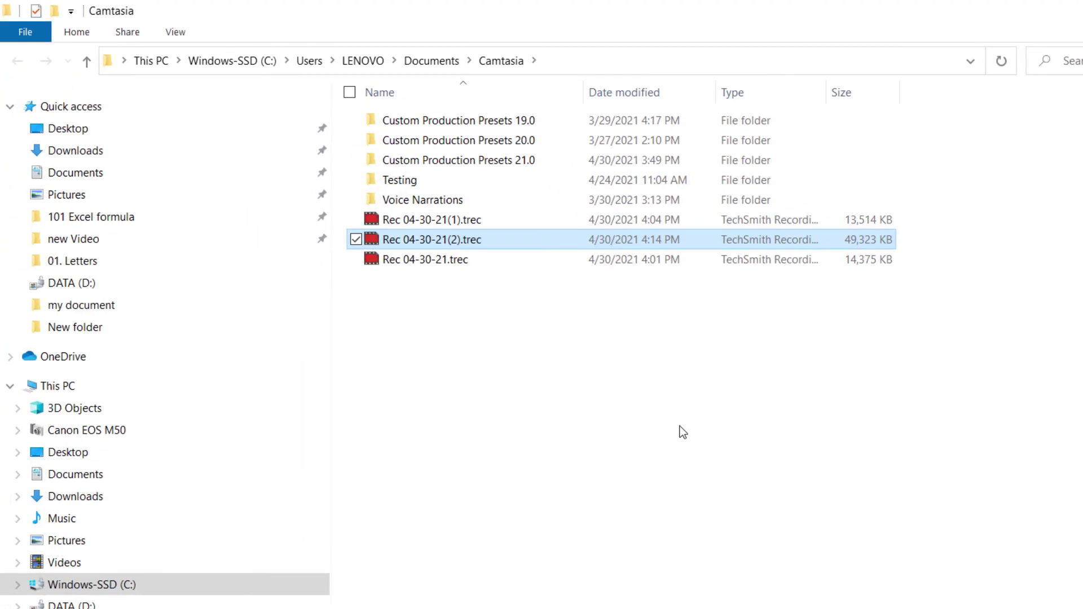
{"action": "left_click", "coordinate": [680, 426]}
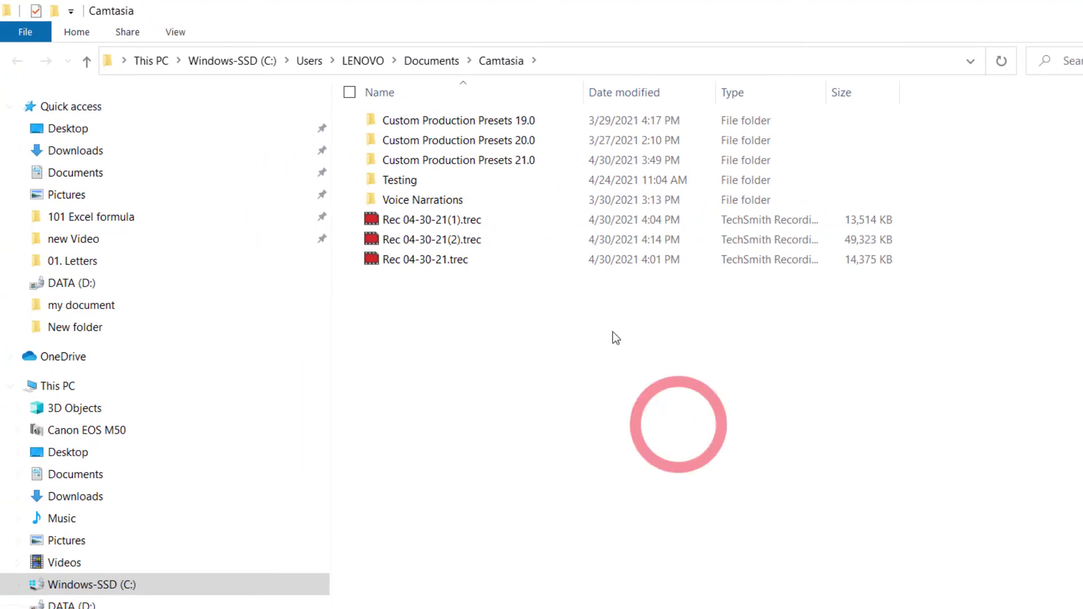
{"action": "left_click", "coordinate": [506, 240]}
Inspect the Documents\Camtasia path in the address bar and reselect Rec 04-30-21(2).trec.
{"action": "left_click", "coordinate": [603, 56]}
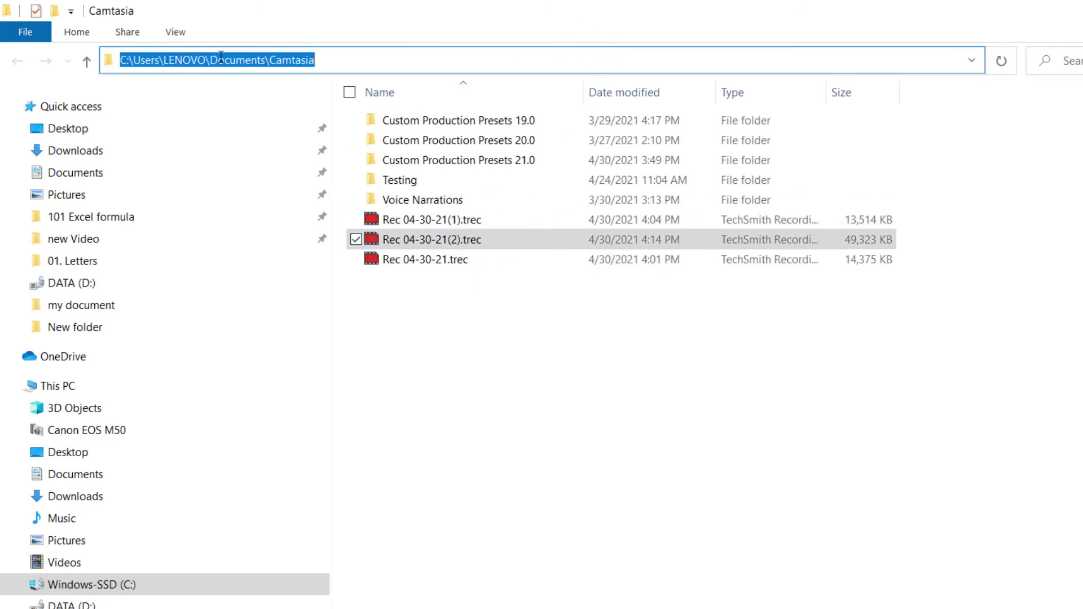
{"action": "left_click_drag", "start_coordinate": [211, 59], "coordinate": [361, 59]}
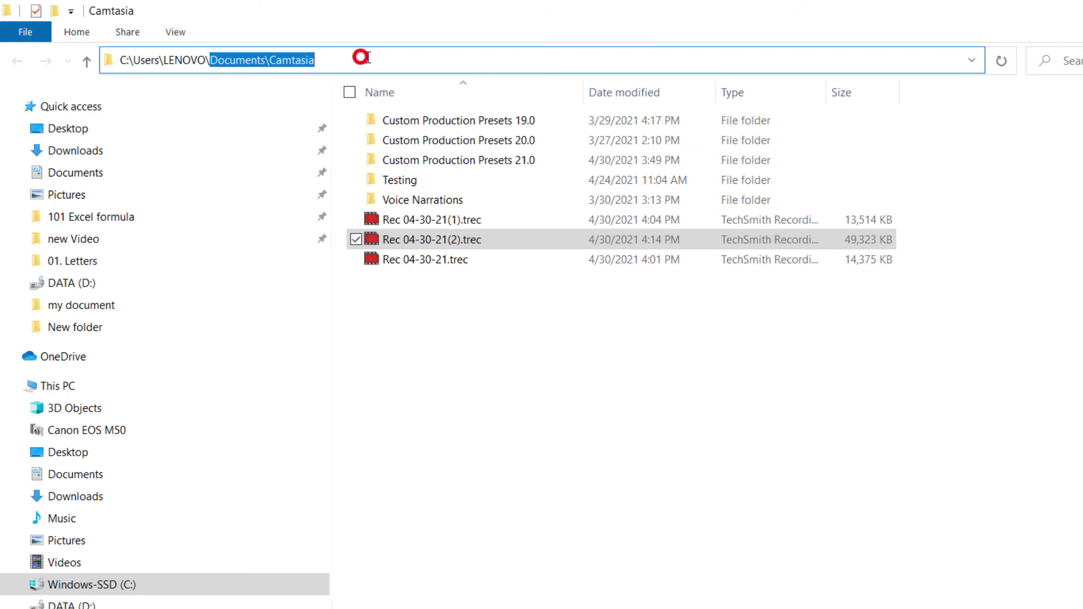
{"action": "left_click", "coordinate": [369, 57]}
{"action": "left_click", "coordinate": [103, 67]}
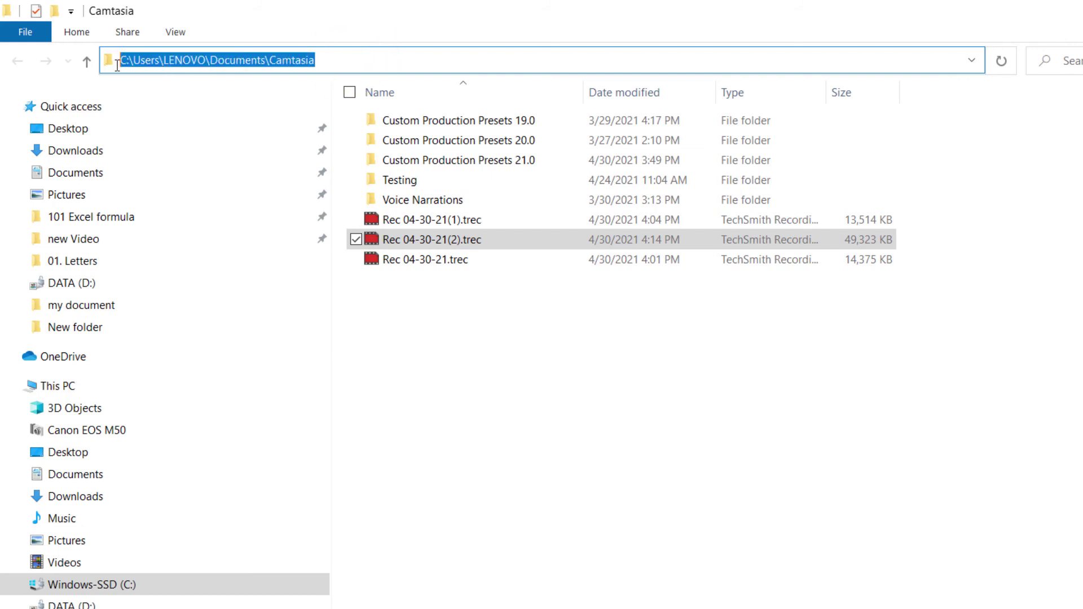
{"action": "left_click", "coordinate": [584, 365]}
{"action": "left_click", "coordinate": [517, 239]}
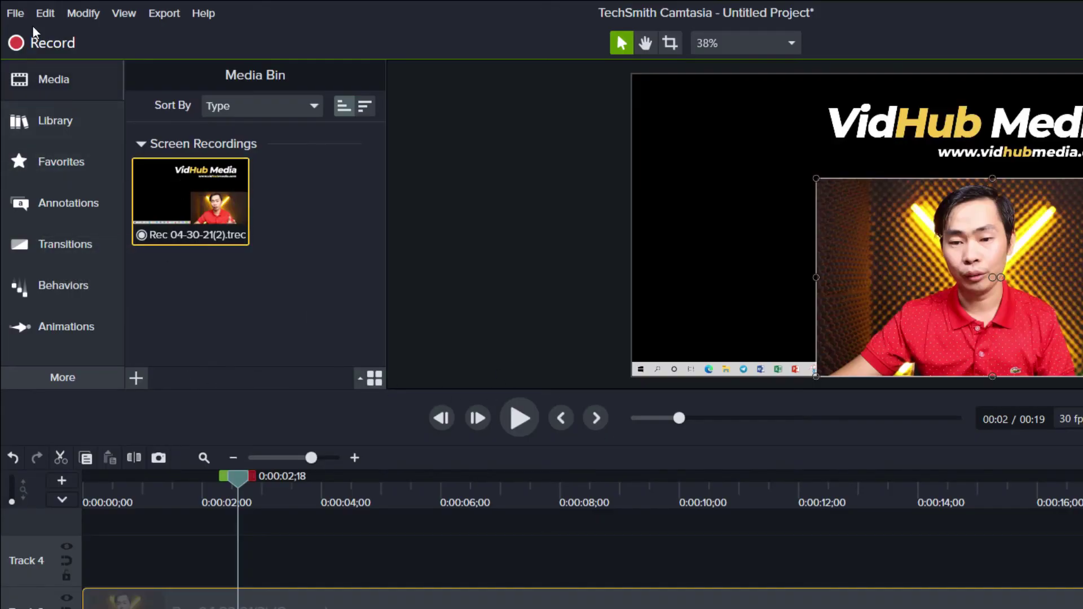
Confirm the Partners storage folder reads D:\New folder\ in Preferences, then close without changes.
{"action": "left_click", "coordinate": [44, 13]}
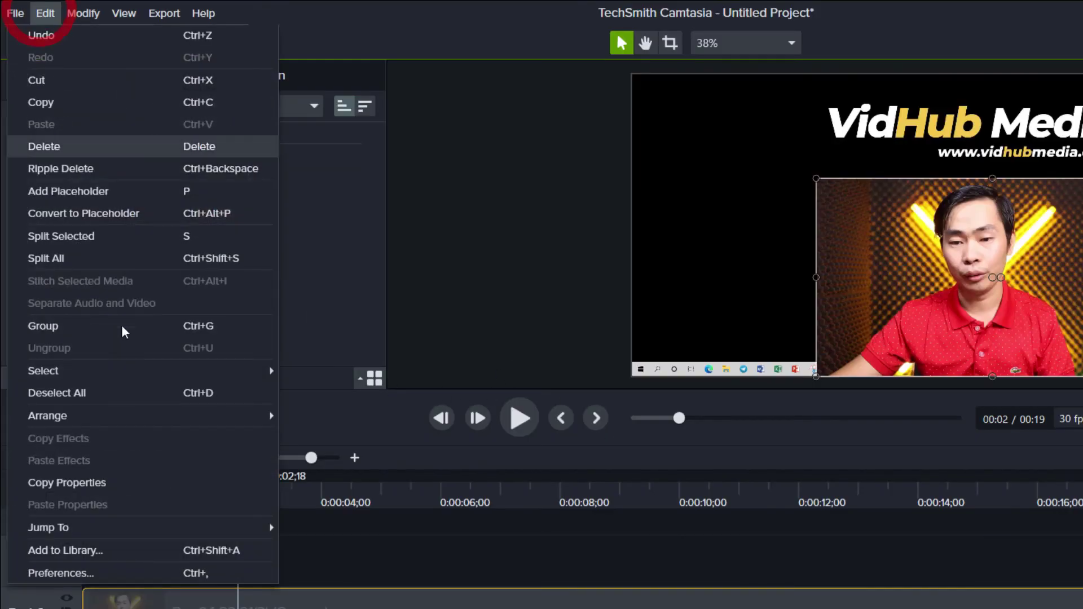
{"action": "left_click", "coordinate": [103, 573]}
{"action": "left_click", "coordinate": [665, 244]}
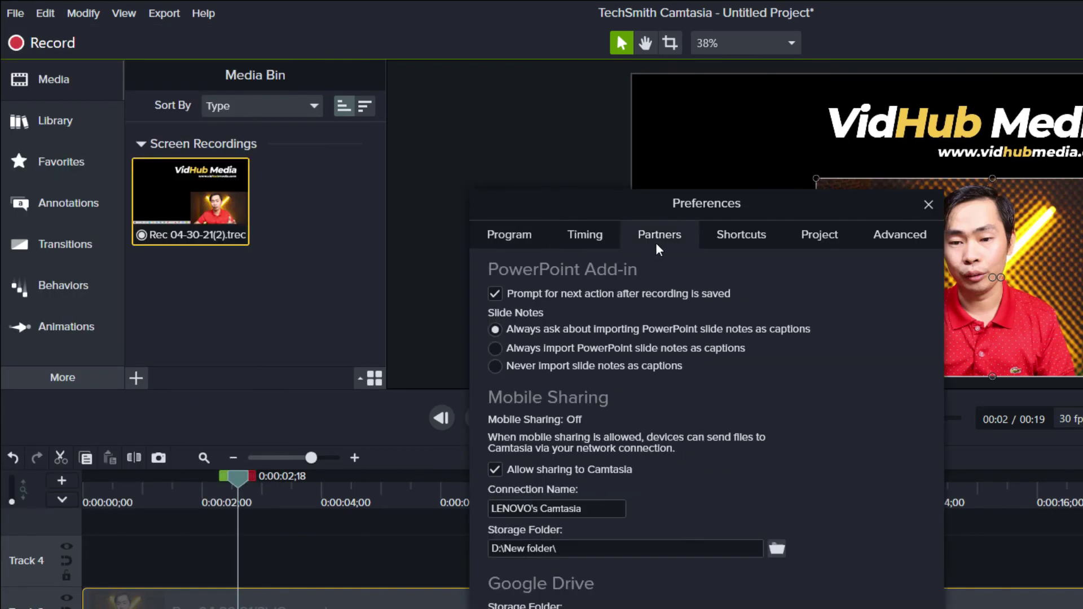
{"action": "left_click", "coordinate": [585, 547]}
{"action": "key", "text": "Return"}
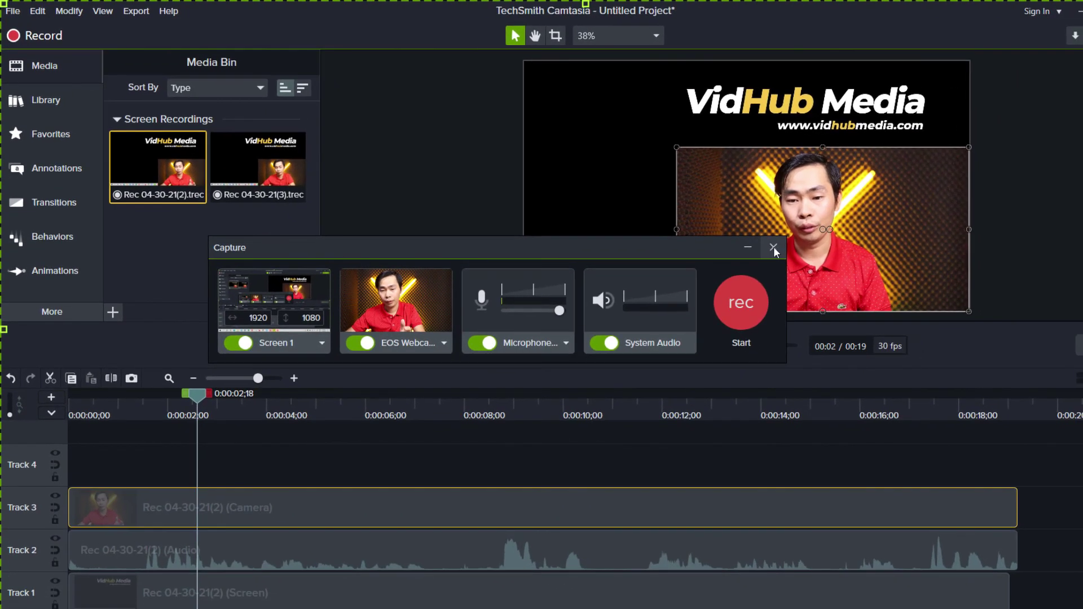
Delete the old clips on tracks 1–3 and place Rec 04-30-21(3) on the timeline.
{"action": "left_click", "coordinate": [773, 248]}
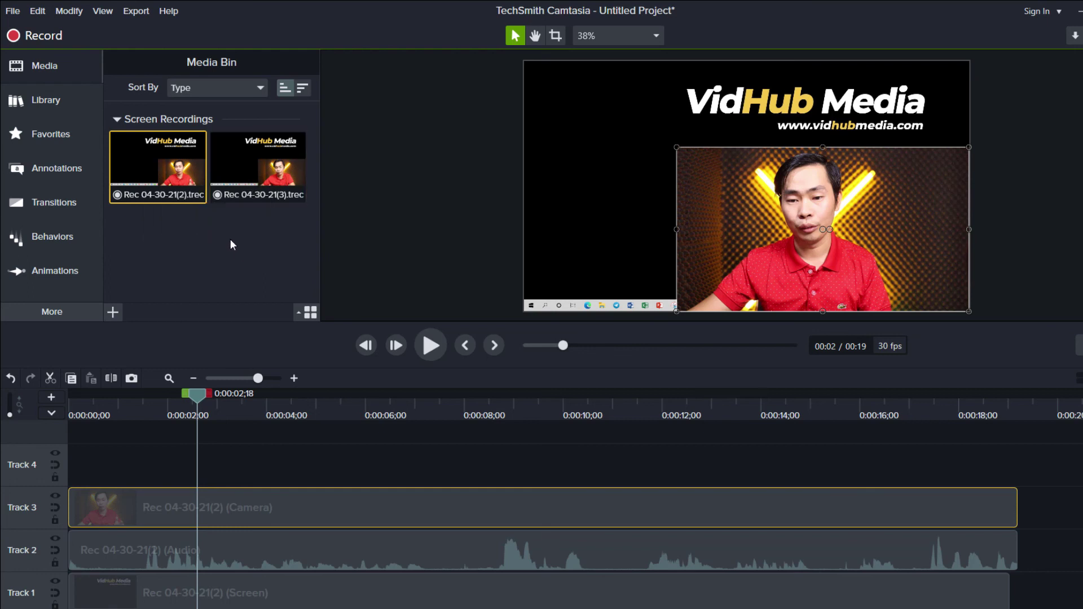
{"action": "left_click", "coordinate": [239, 165]}
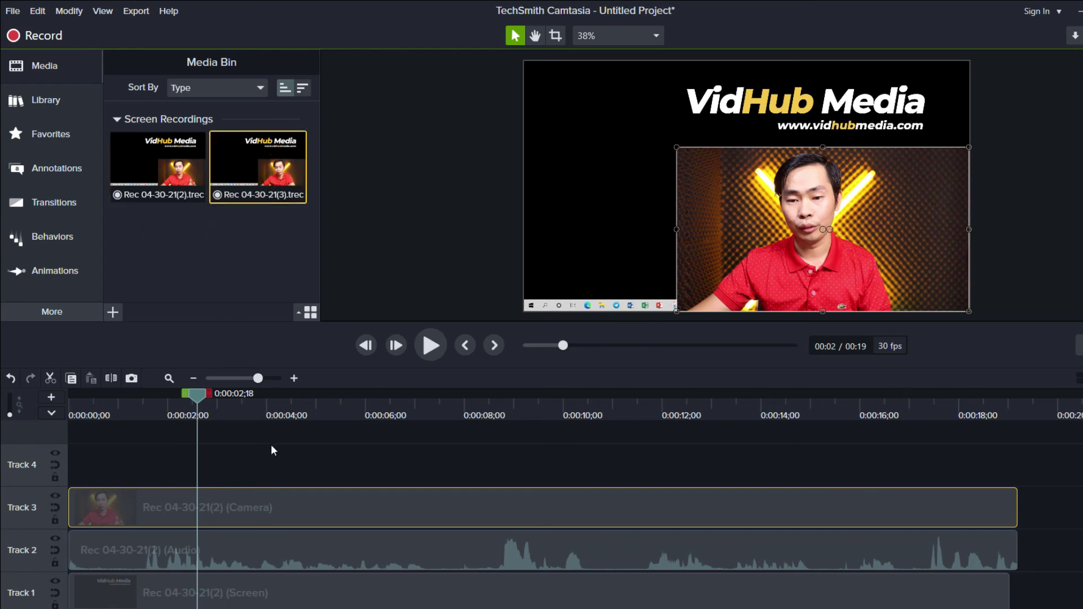
{"action": "left_click_drag", "start_coordinate": [277, 458], "coordinate": [293, 601]}
{"action": "key", "text": "Delete"}
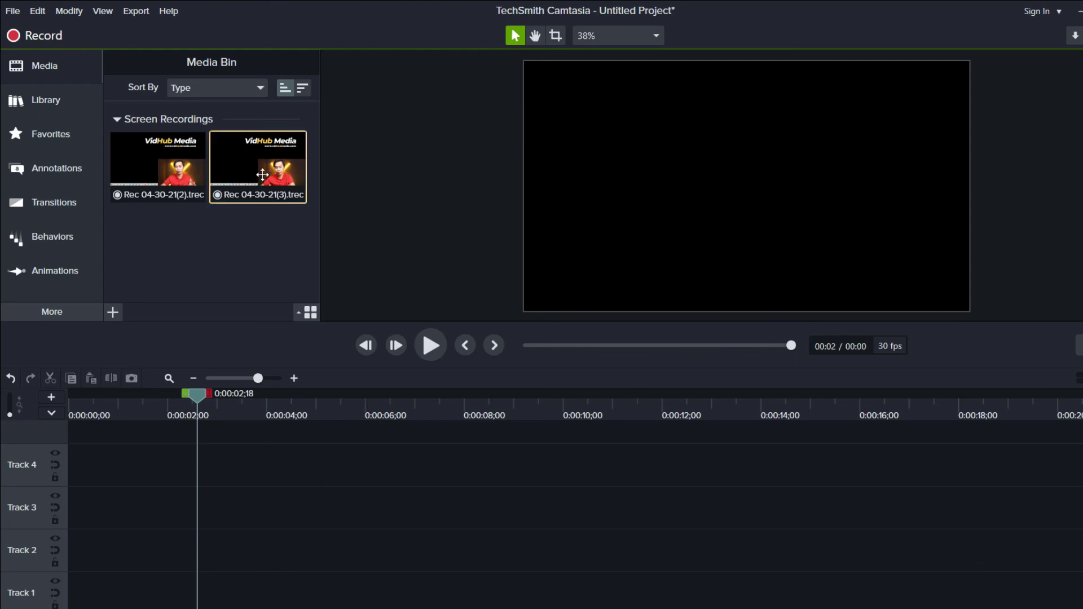
{"action": "left_click_drag", "start_coordinate": [262, 179], "coordinate": [106, 517]}
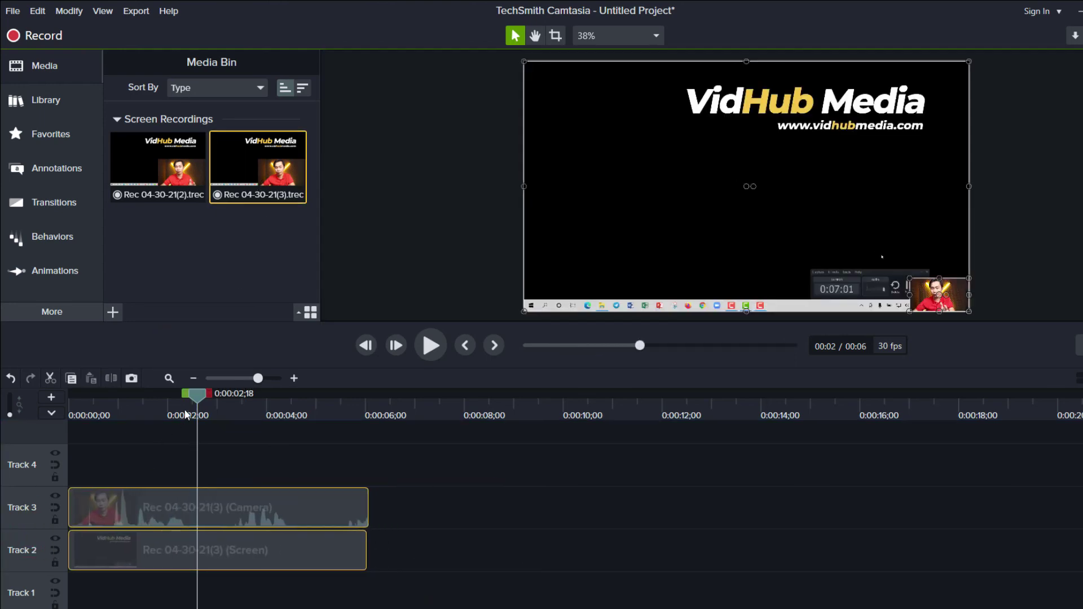
Show the Rec 04-30-21(3) recording file in its folder alongside the other .trec recordings.
{"action": "left_click", "coordinate": [227, 423]}
{"action": "right_click", "coordinate": [255, 173]}
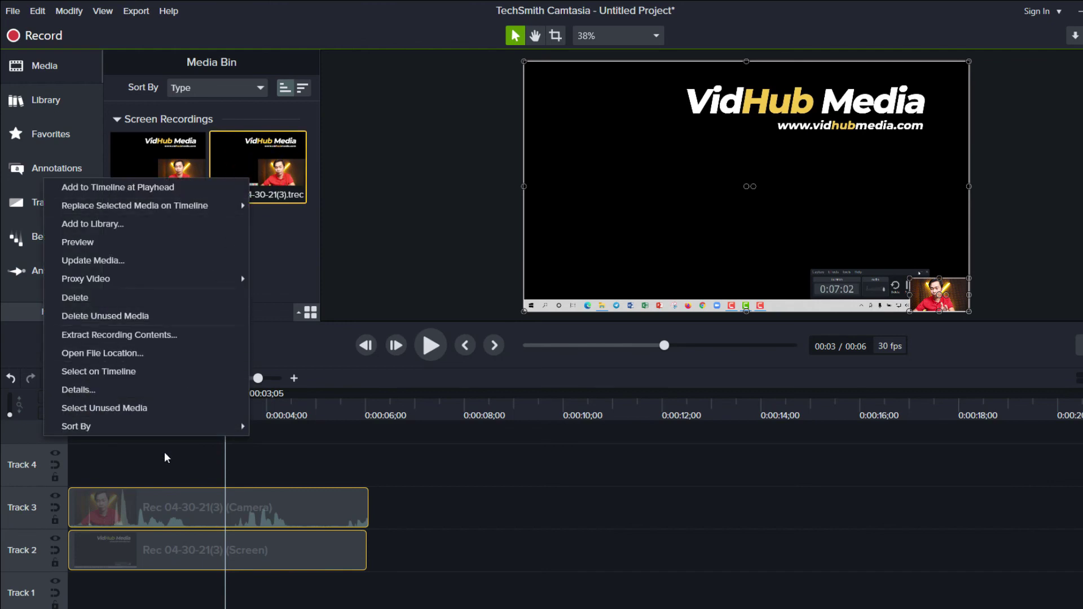
{"action": "left_click", "coordinate": [146, 352]}
{"action": "left_click_drag", "start_coordinate": [578, 331], "coordinate": [444, 176]}
{"action": "left_click", "coordinate": [510, 351]}
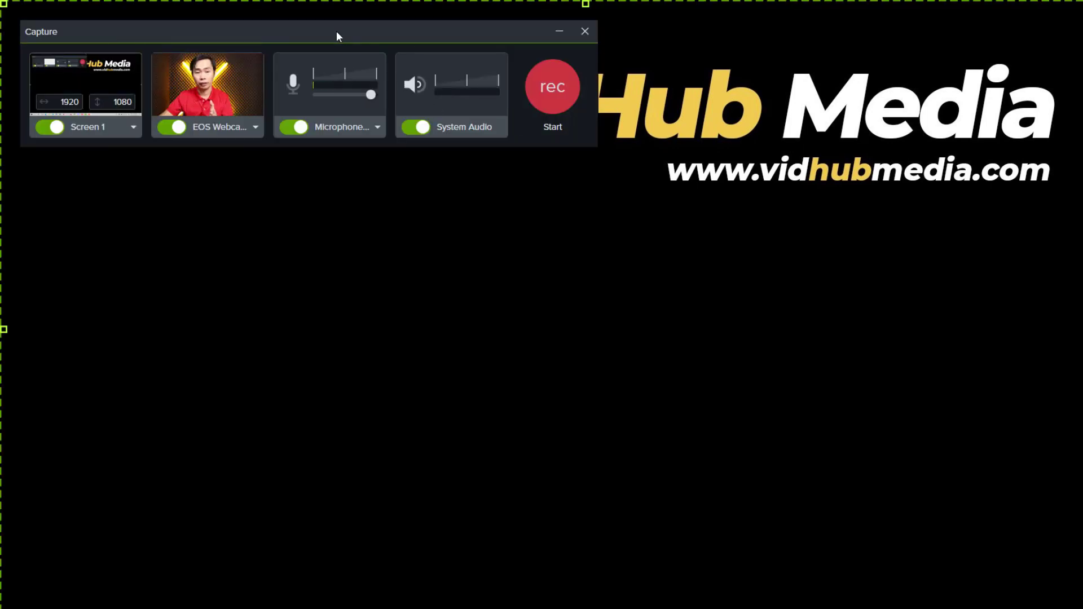
Center the Capture window and view its enabled sources: screen, camera, microphone, system audio.
{"action": "left_click_drag", "start_coordinate": [336, 32], "coordinate": [461, 304]}
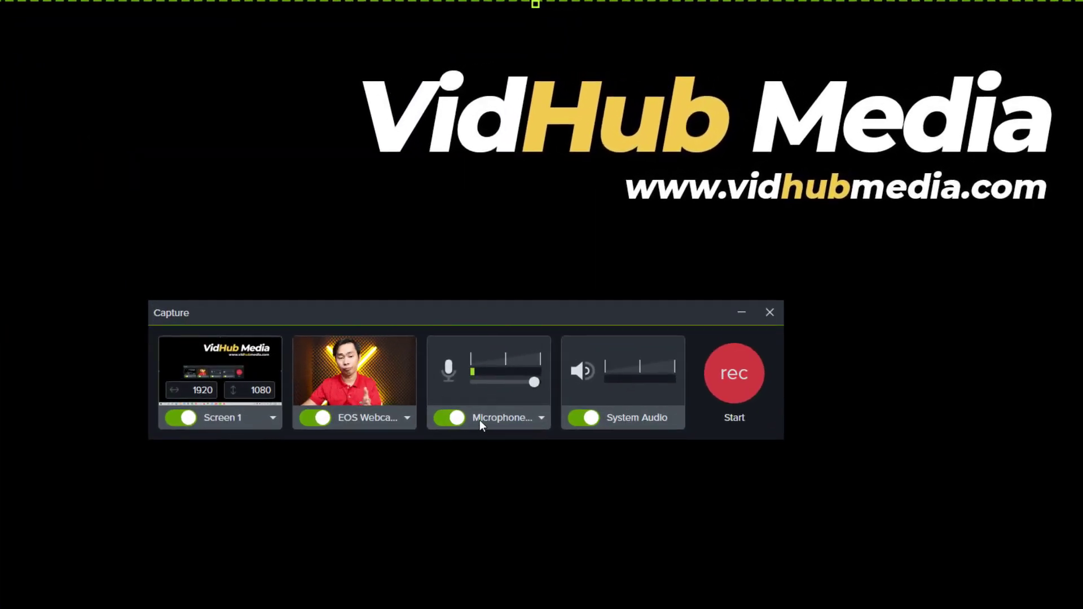
{"action": "right_click", "coordinate": [157, 311]}
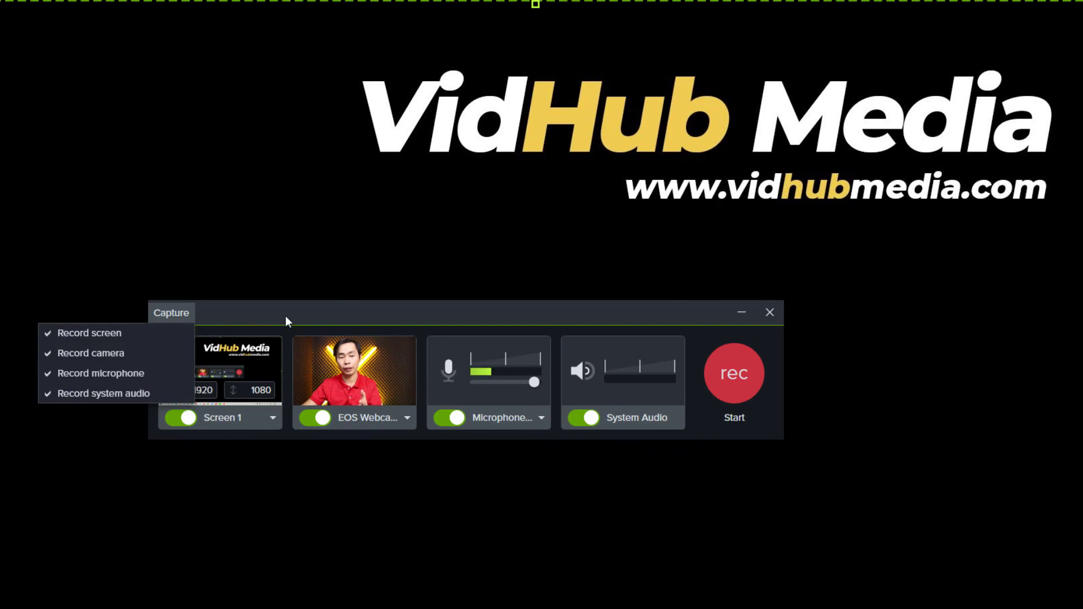